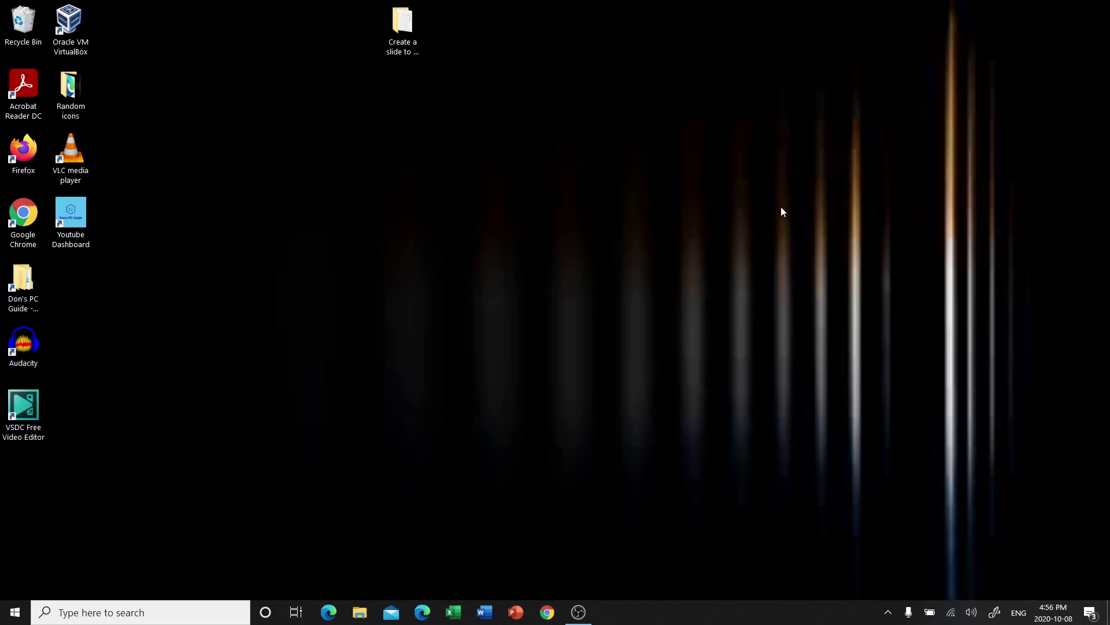
Step: Start a new desktop shortcut with New > Shortcut, opening the Create Shortcut wizard
{"action": "right_click", "coordinate": [68, 282]}
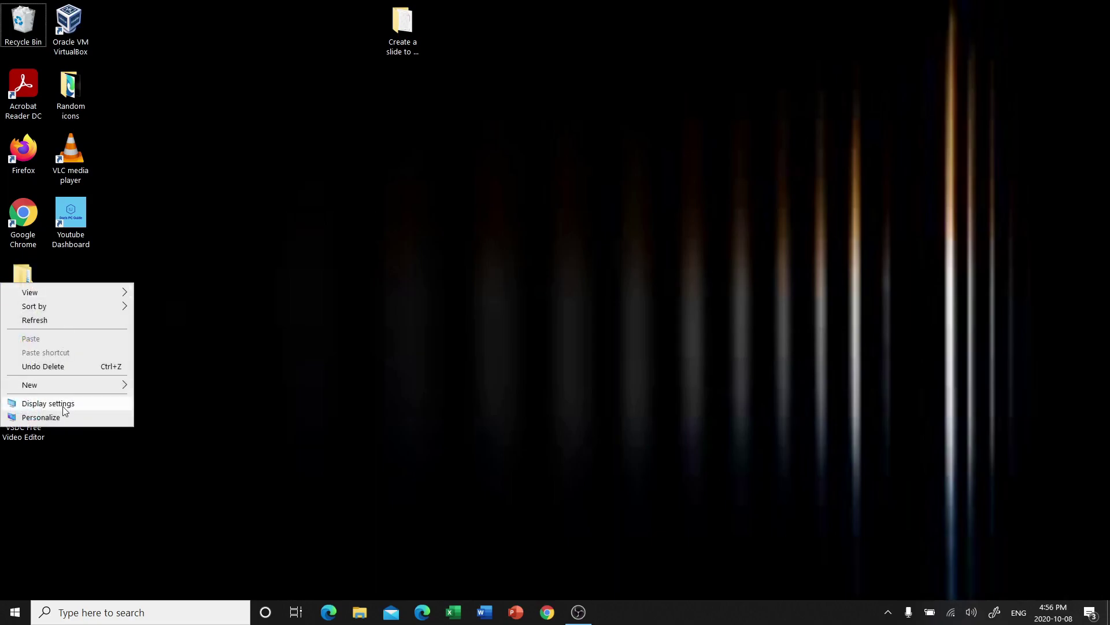
{"action": "mouse_move", "coordinate": [65, 388]}
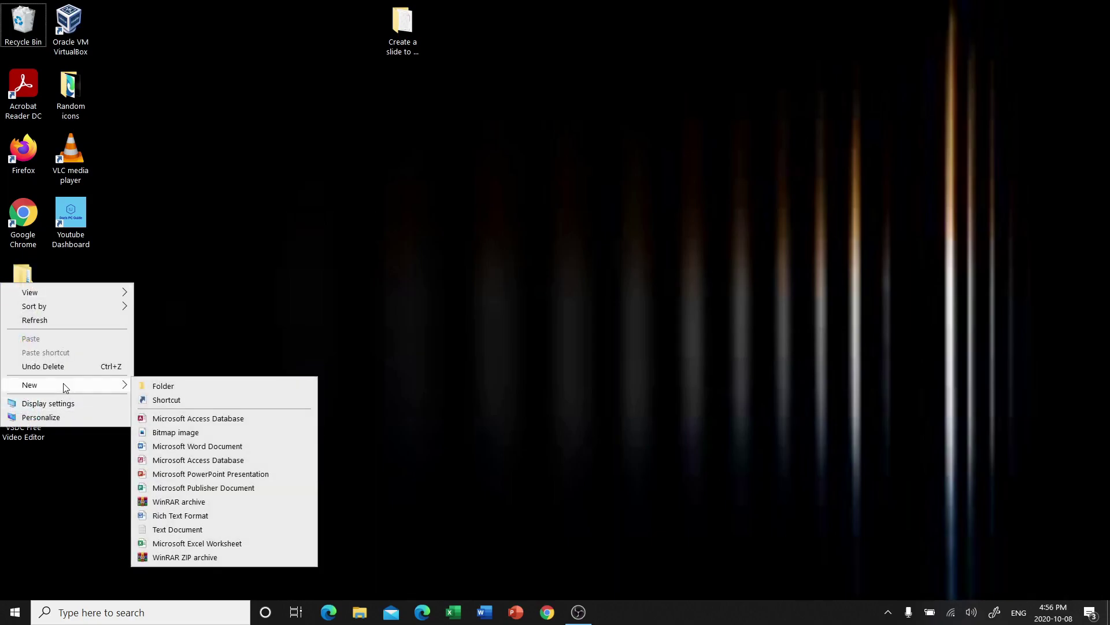
{"action": "left_click", "coordinate": [161, 399]}
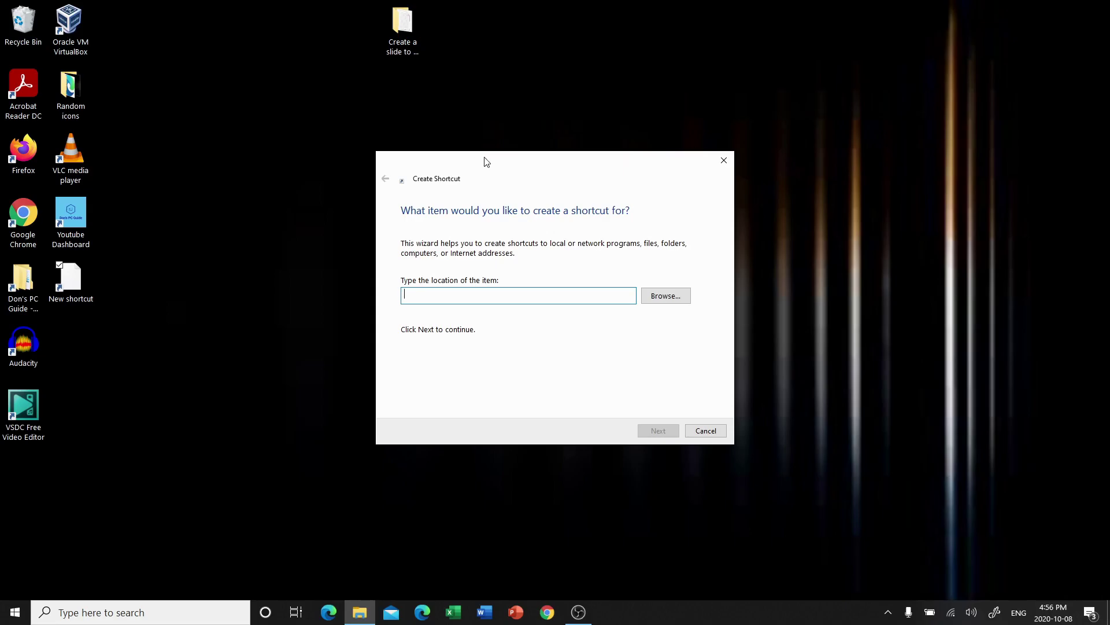
Step: Open The shortcut code.txt from the Create a slide to power off folder
{"action": "left_click", "coordinate": [409, 47]}
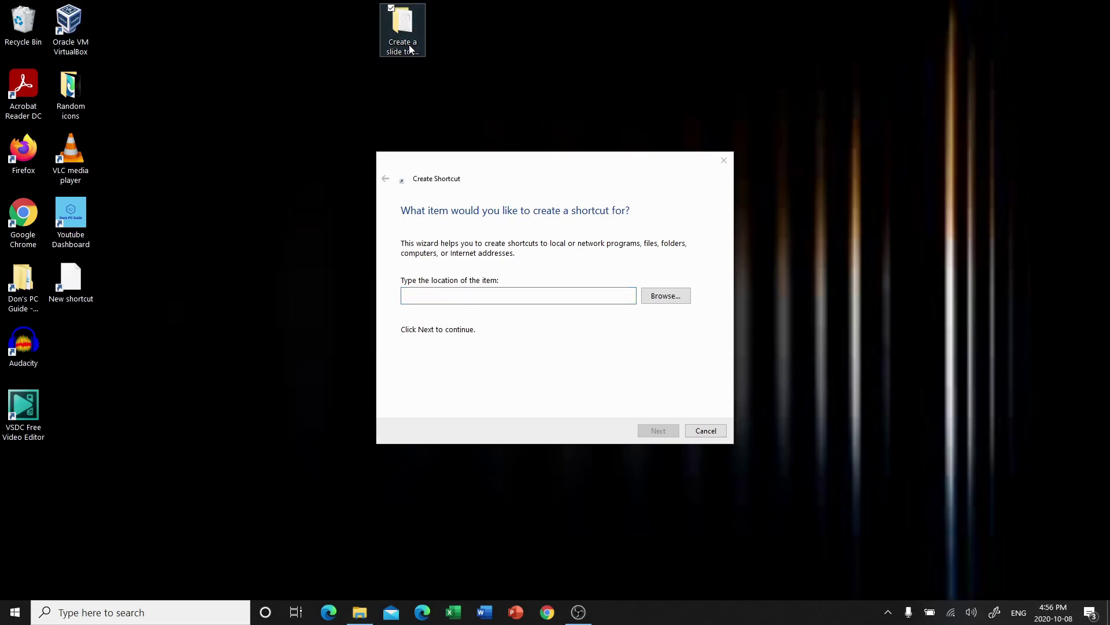
{"action": "double_click", "coordinate": [408, 44]}
{"action": "double_click", "coordinate": [554, 194]}
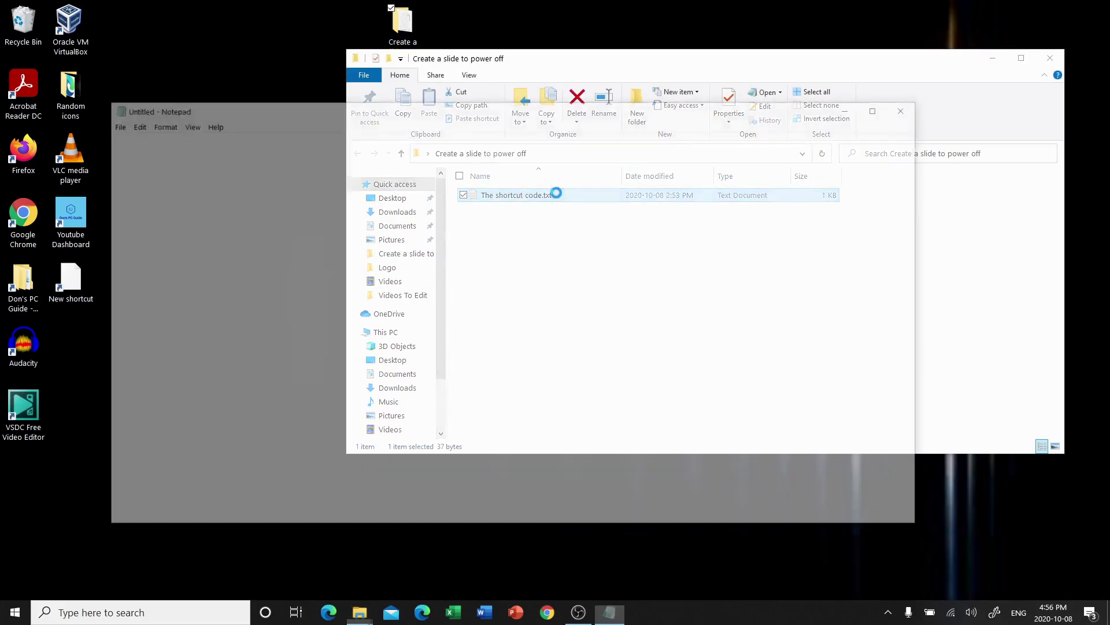
Step: Copy the %windir%\System32\SlideToShutDown.exe path line from the note
{"action": "left_click_drag", "start_coordinate": [376, 141], "coordinate": [104, 131]}
{"action": "right_click", "coordinate": [112, 134]}
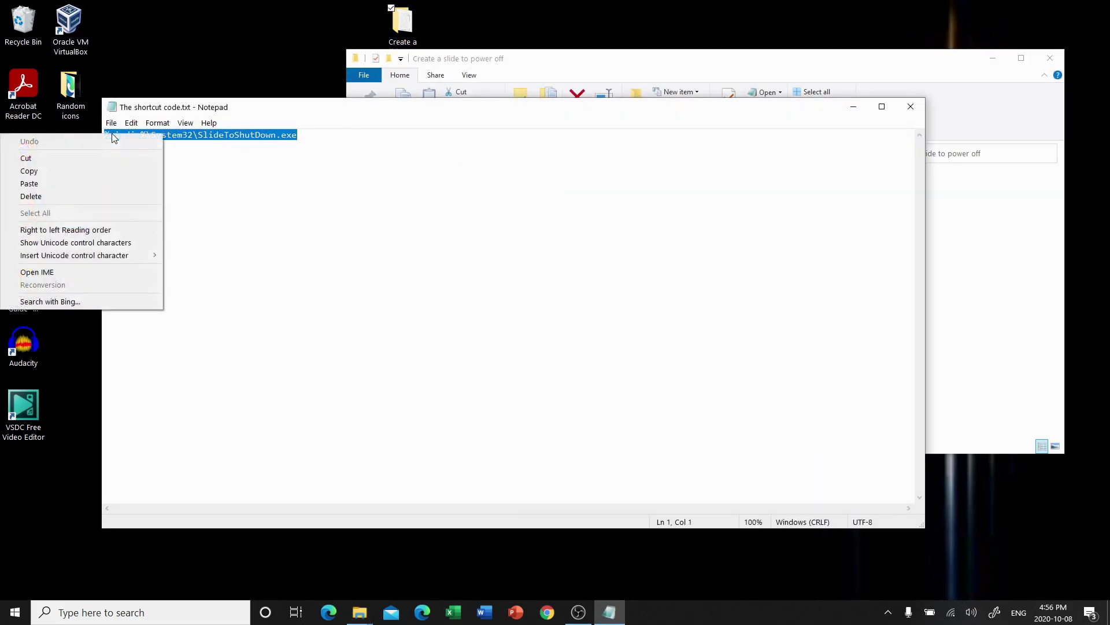
{"action": "left_click", "coordinate": [98, 172]}
{"action": "left_click", "coordinate": [563, 234]}
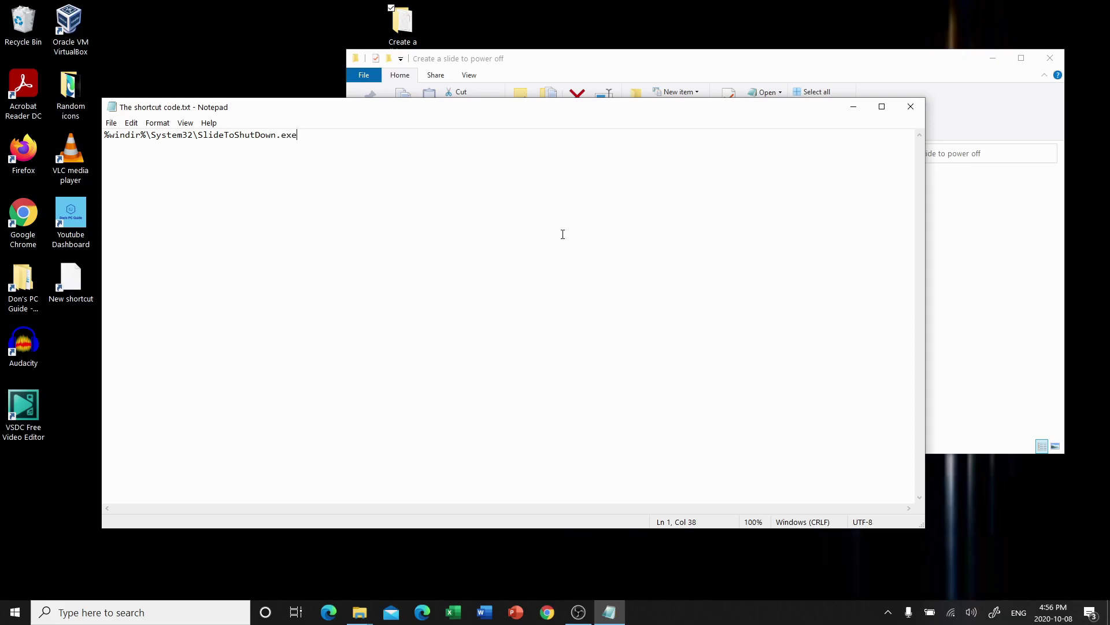
Step: Paste the SlideToShutDown.exe path as the shortcut target and name the shortcut 'Shutdown'
{"action": "left_click", "coordinate": [910, 107]}
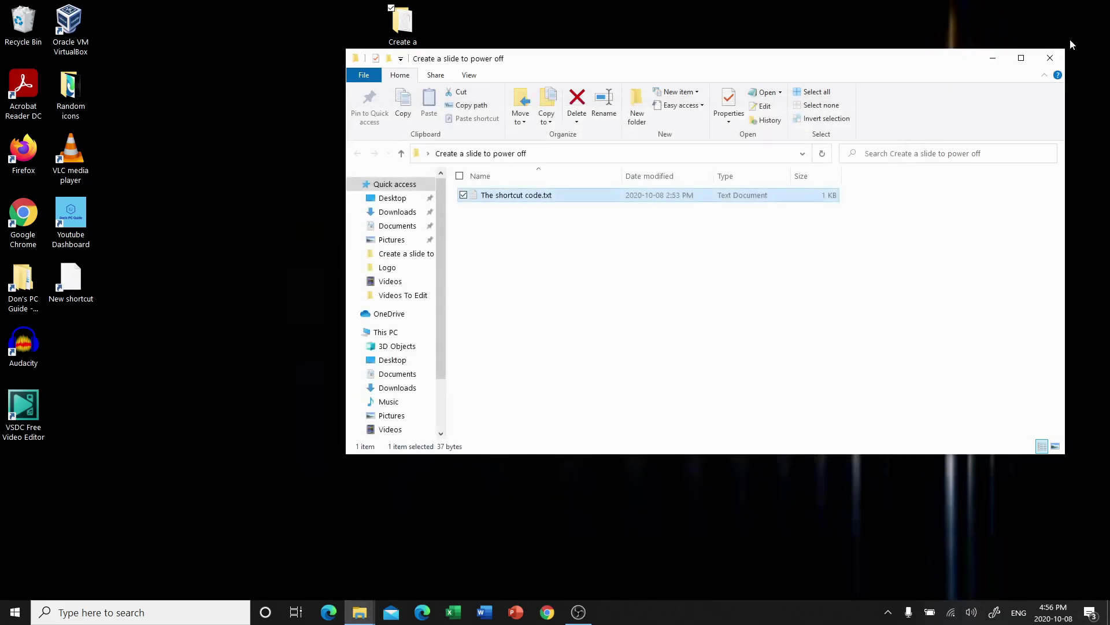
{"action": "left_click", "coordinate": [1050, 57]}
{"action": "right_click", "coordinate": [513, 296]}
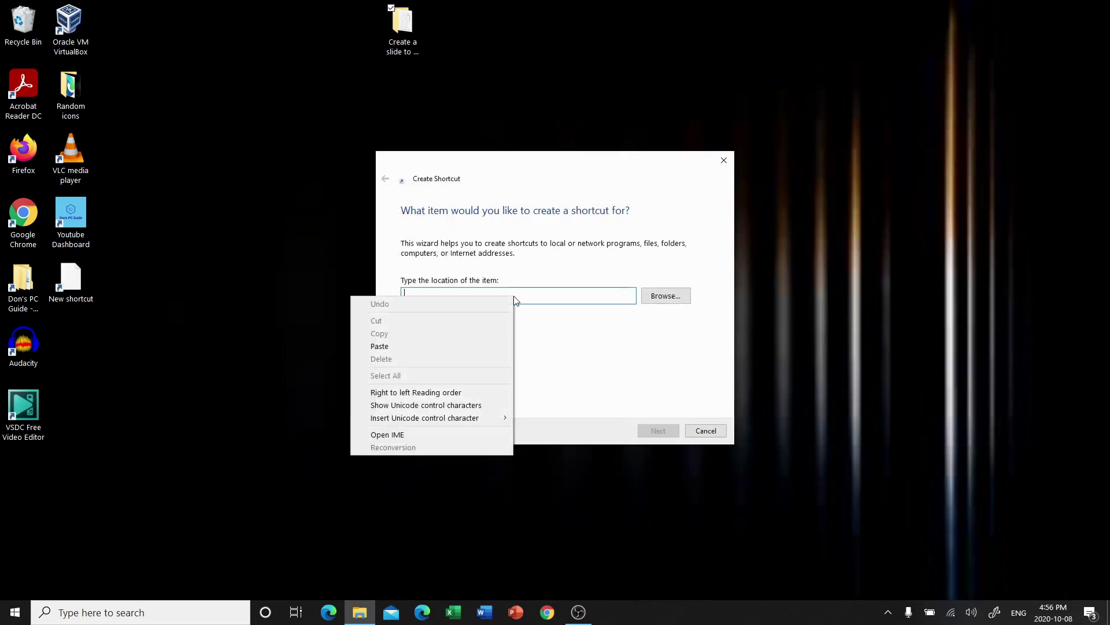
{"action": "left_click", "coordinate": [418, 347]}
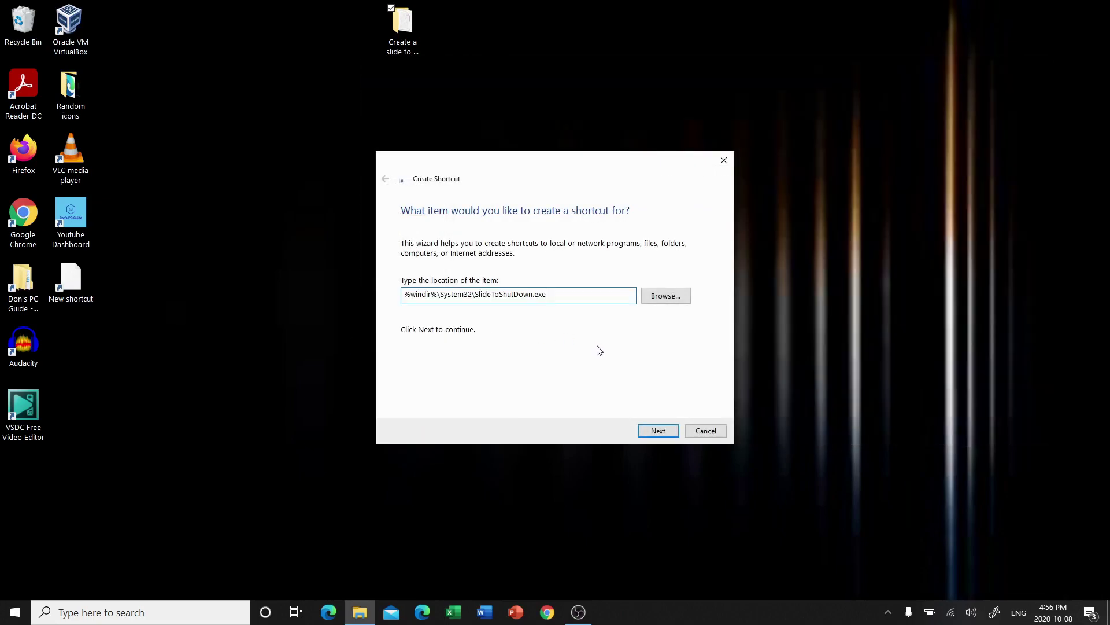
{"action": "left_click", "coordinate": [657, 430]}
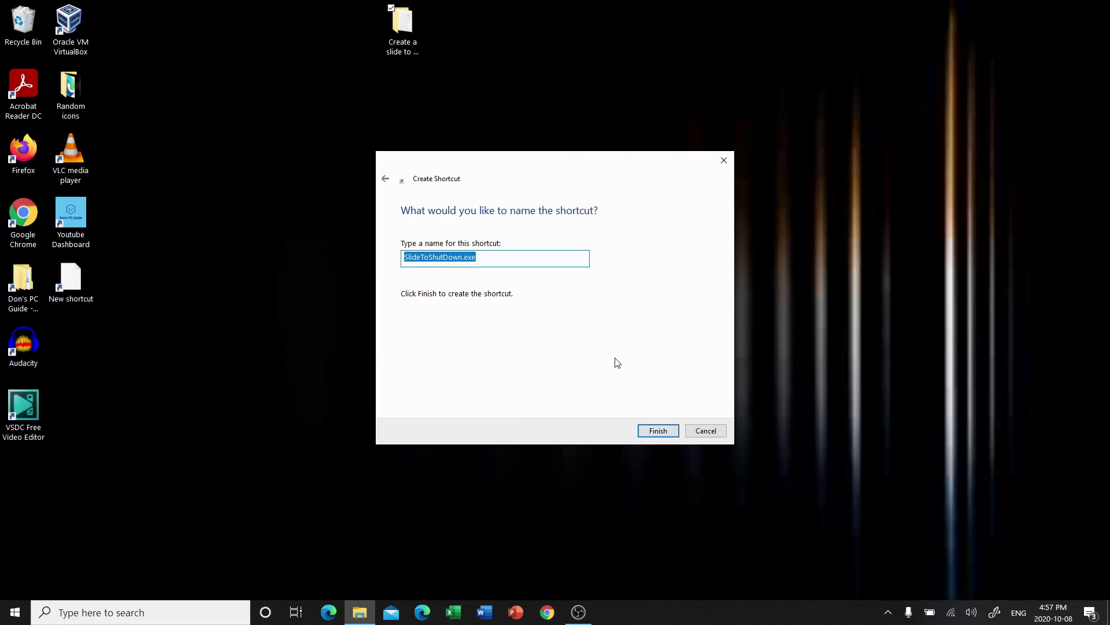
{"action": "type", "text": "S"}
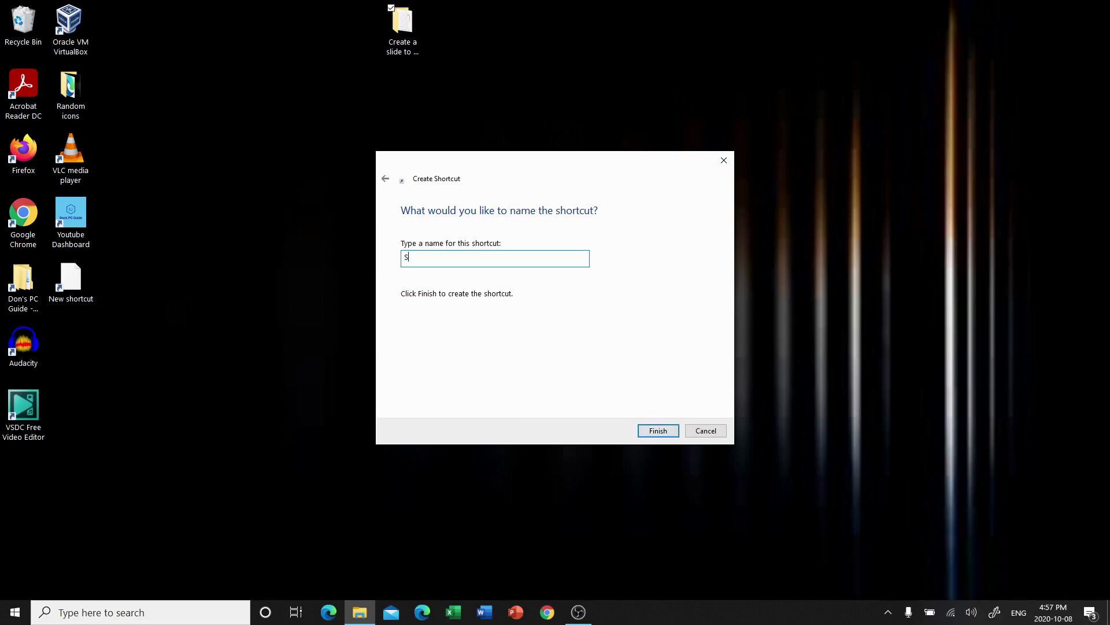
{"action": "type", "text": "hutdown"}
{"action": "left_click", "coordinate": [655, 435]}
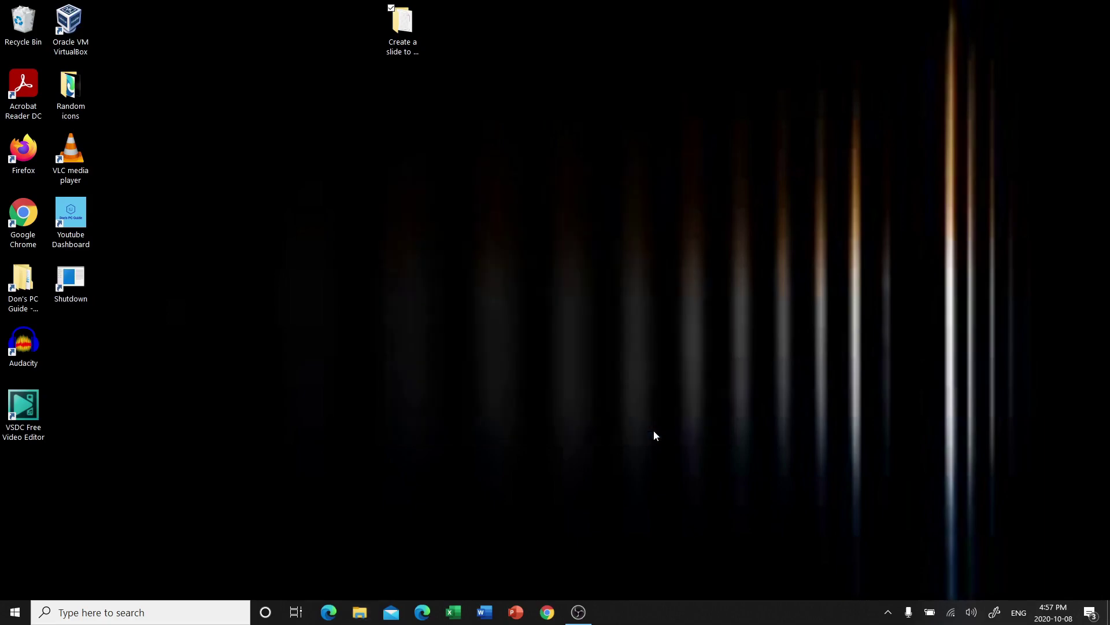
{"action": "double_click", "coordinate": [86, 272]}
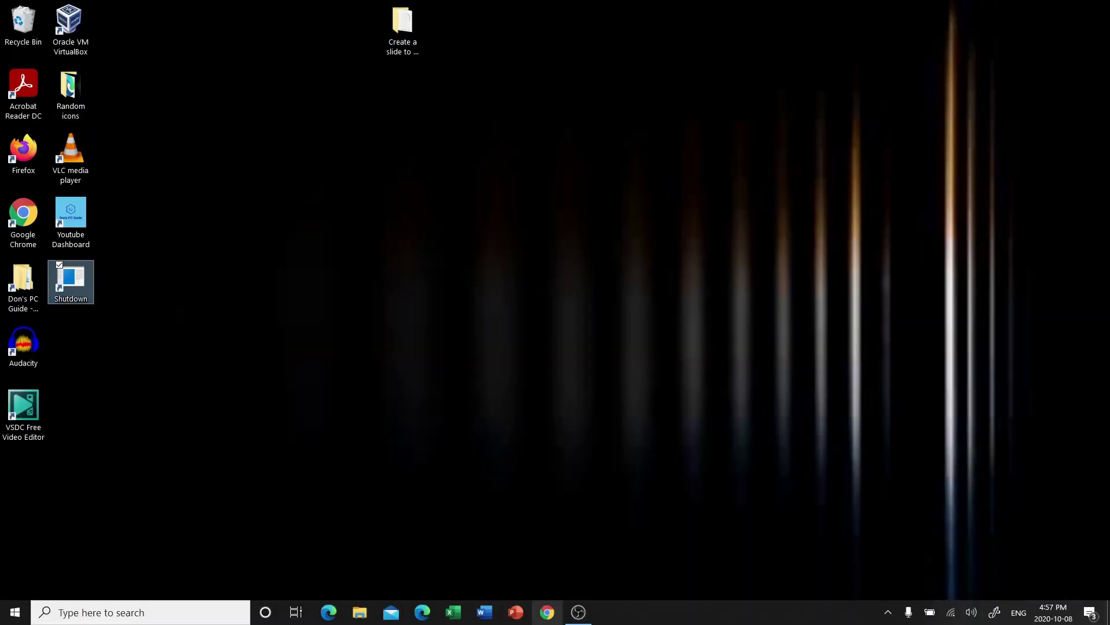
Step: Open Chrome and show Google Images results for 'power button'
{"action": "left_click", "coordinate": [548, 612]}
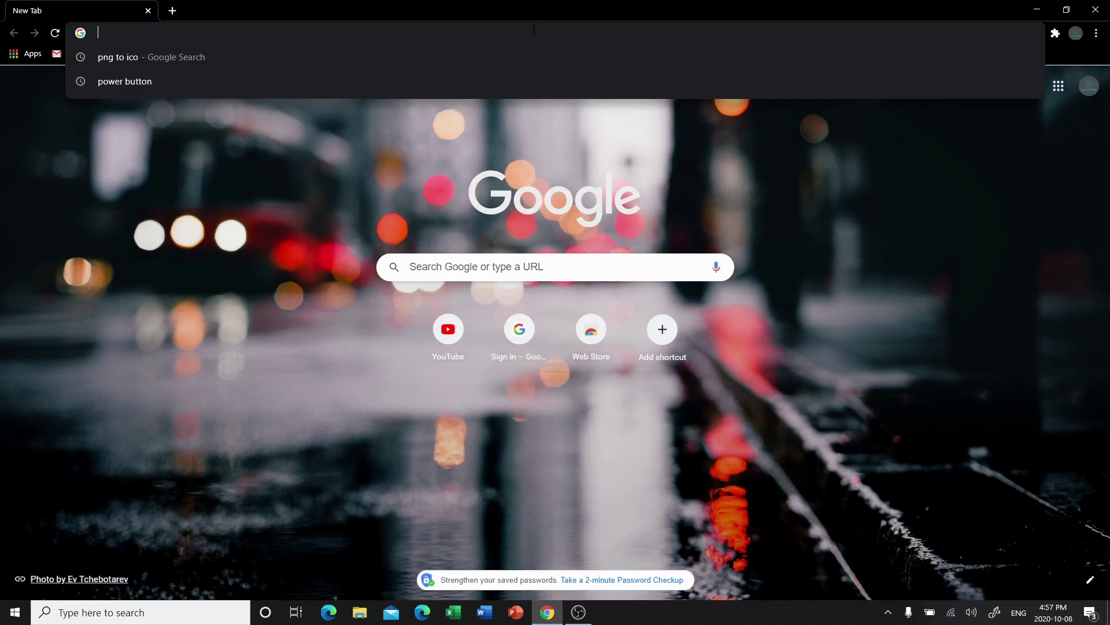
{"action": "left_click", "coordinate": [512, 78]}
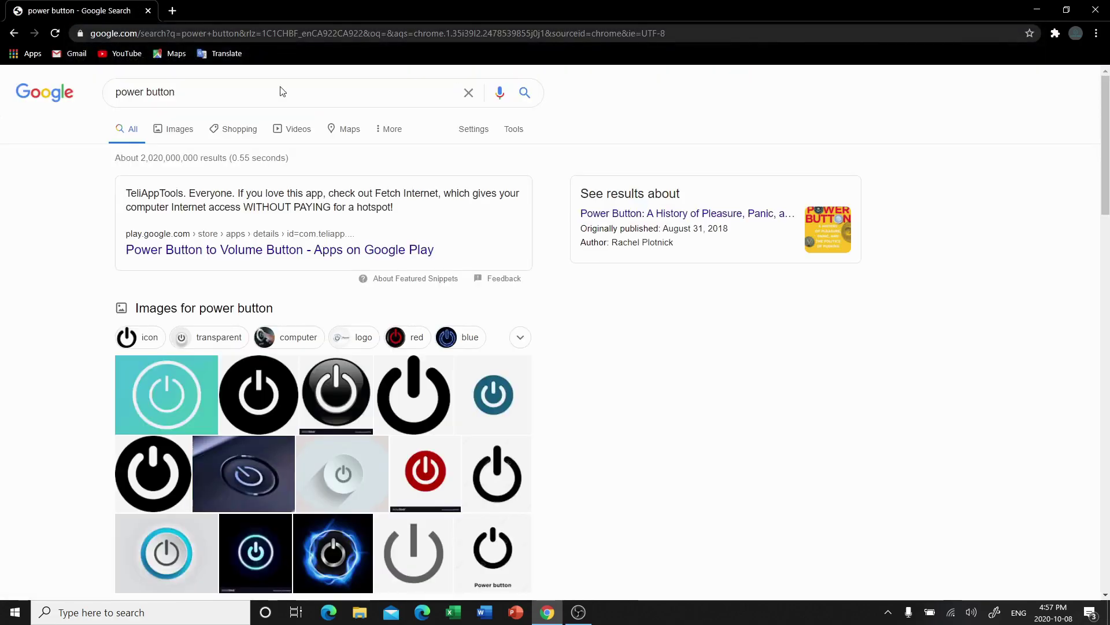
{"action": "left_click", "coordinate": [164, 131]}
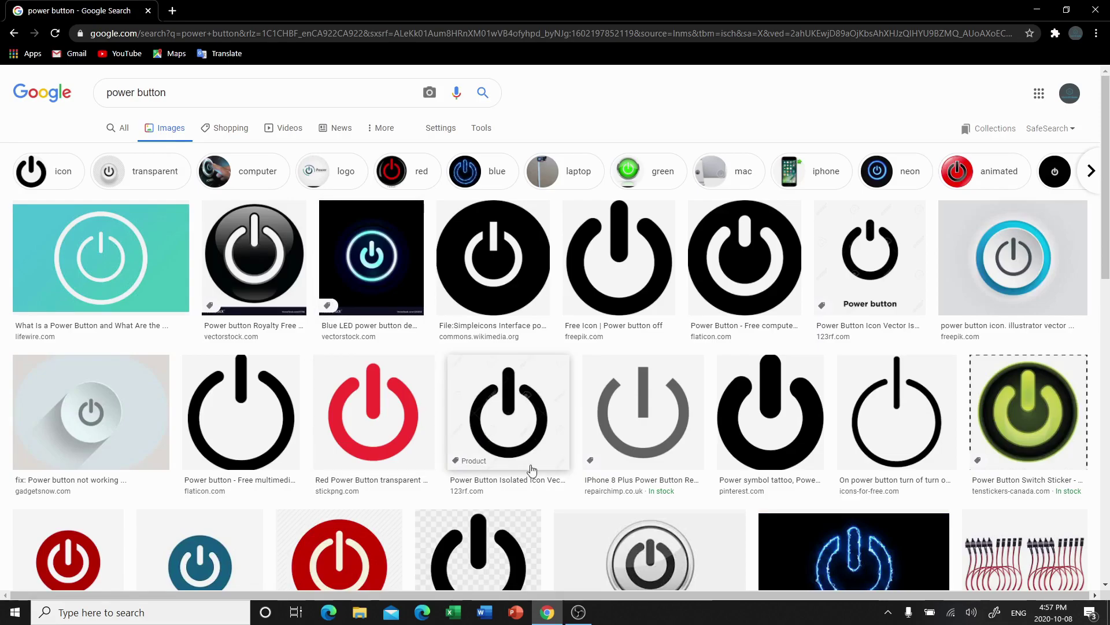
{"action": "scroll", "coordinate": [261, 377], "scroll_direction": "down", "scroll_amount": 1}
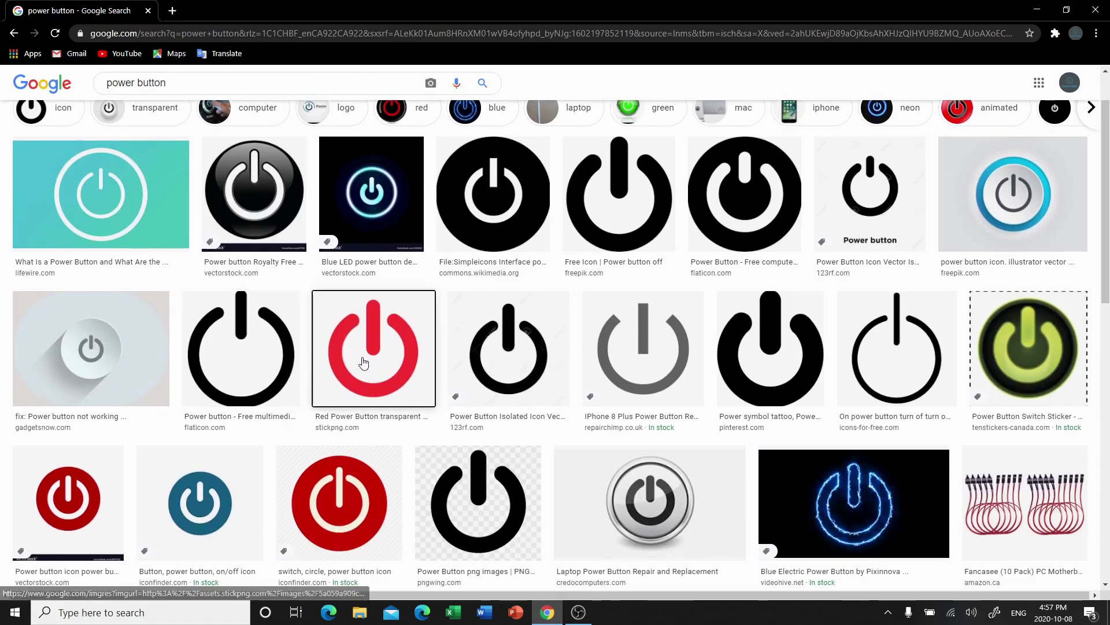
Step: Save the red power-button image to the Desktop as download.png
{"action": "left_click", "coordinate": [360, 362]}
{"action": "right_click", "coordinate": [825, 290]}
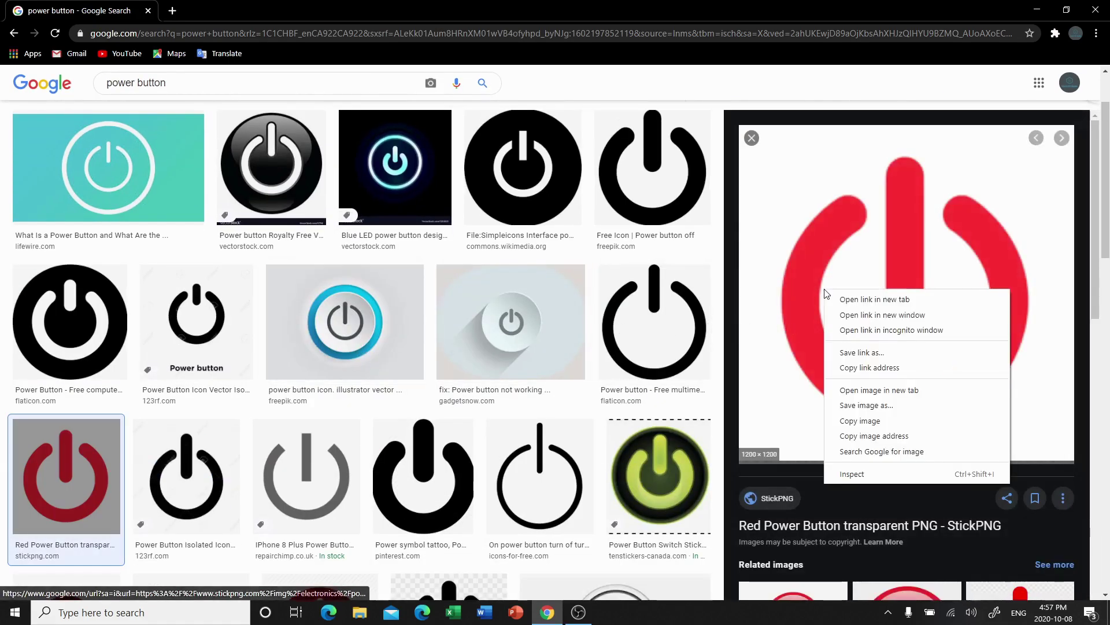
{"action": "left_click", "coordinate": [901, 405]}
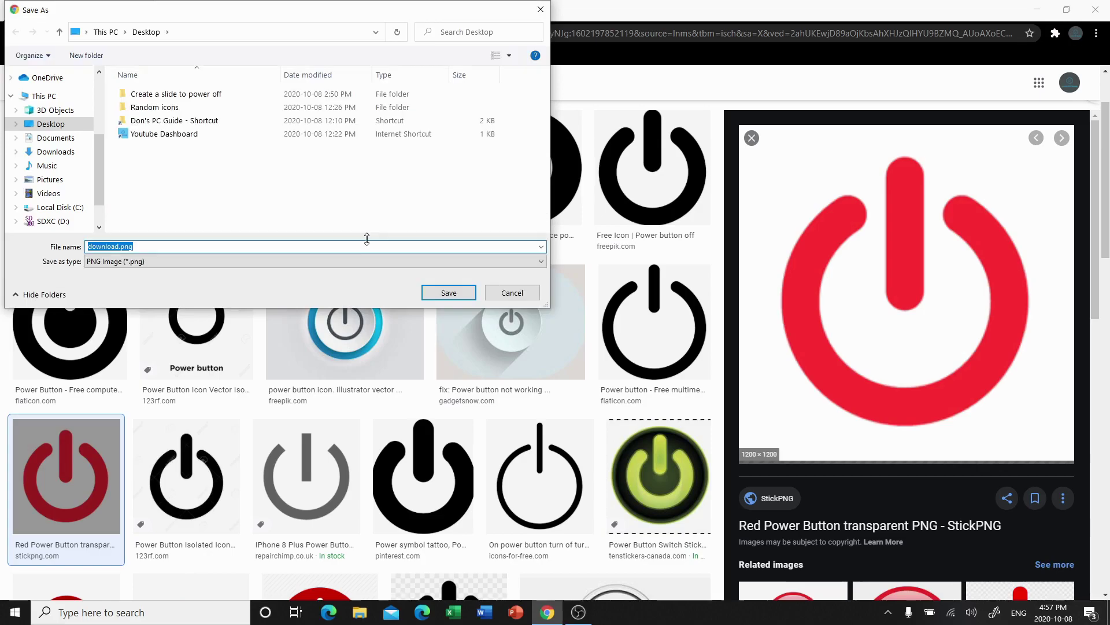
{"action": "key", "text": "ctrl+v"}
{"action": "left_click", "coordinate": [448, 295]}
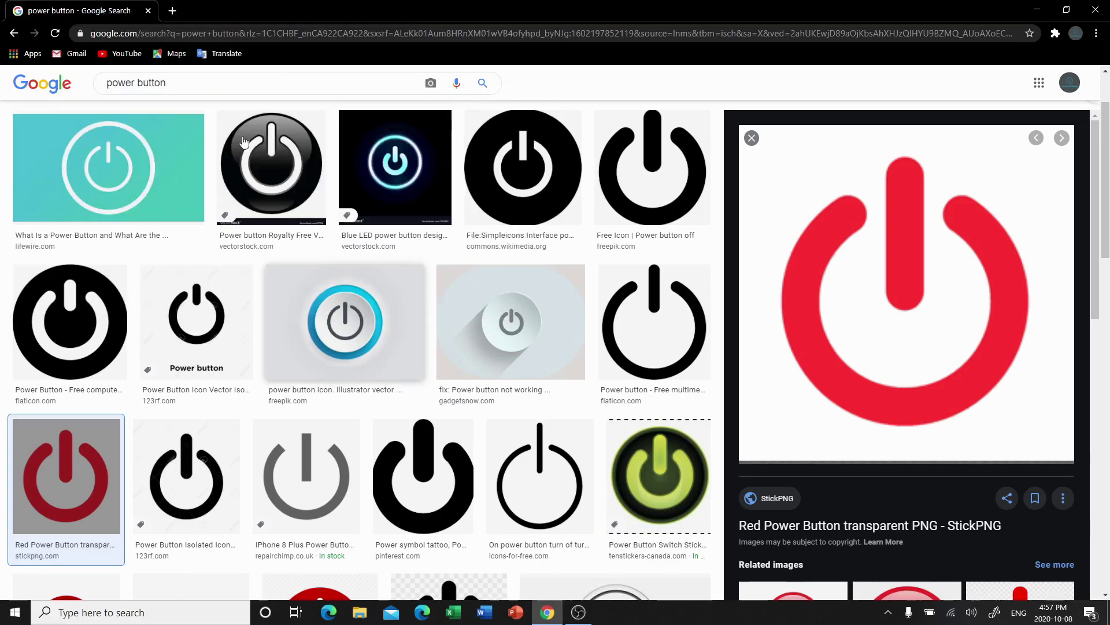
{"action": "left_click_drag", "start_coordinate": [625, 9], "coordinate": [672, 161]}
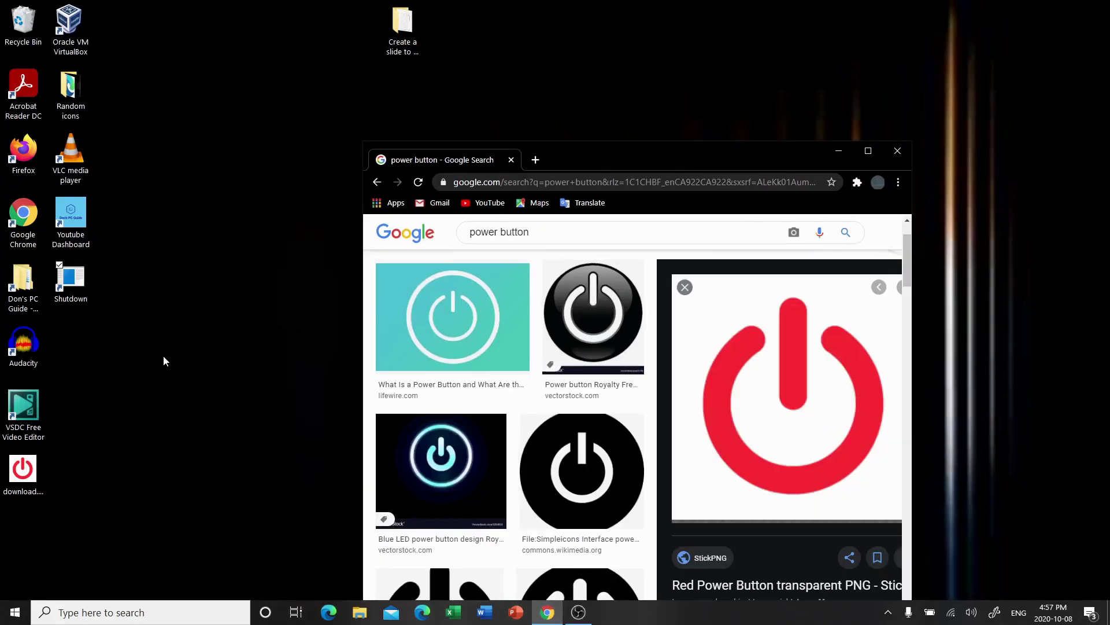
Step: Search Google for 'png to ico' from Chrome's address bar
{"action": "left_click", "coordinate": [25, 467]}
{"action": "left_click_drag", "start_coordinate": [745, 157], "coordinate": [734, 4]}
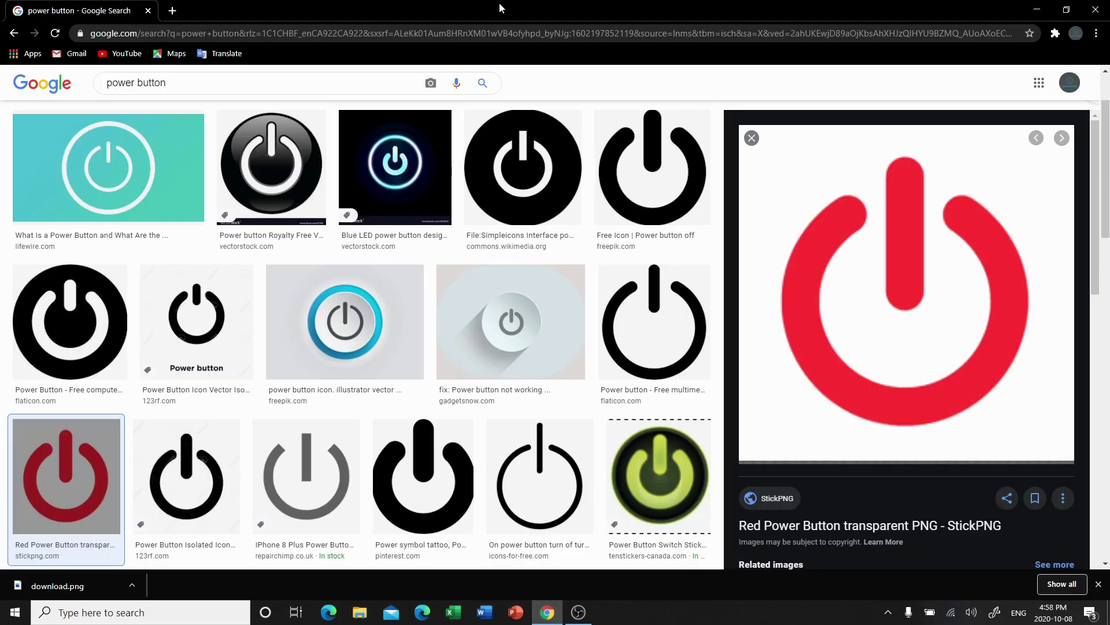
{"action": "left_click_drag", "start_coordinate": [500, 8], "coordinate": [561, 1]}
{"action": "left_click", "coordinate": [448, 39]}
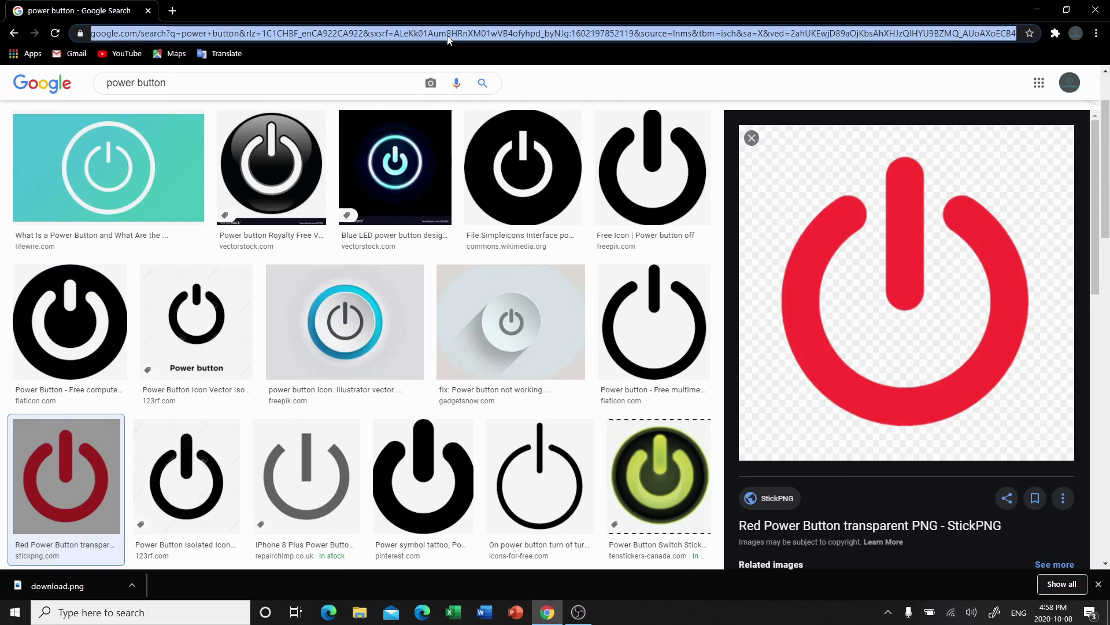
{"action": "type", "text": "png to "}
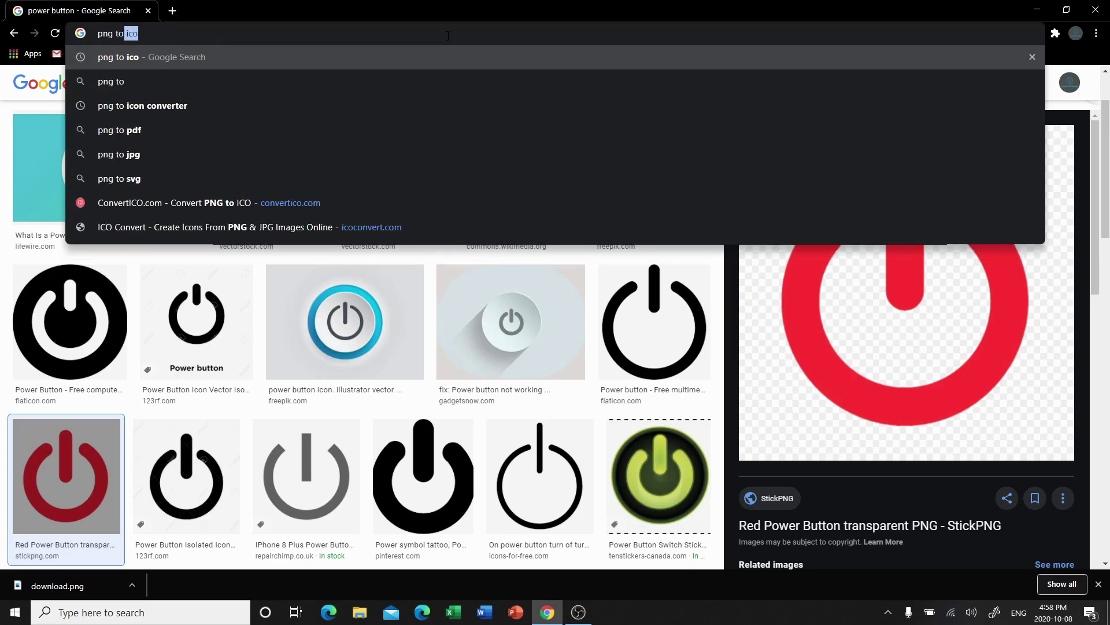
{"action": "type", "text": "ico"}
{"action": "key", "text": "Return"}
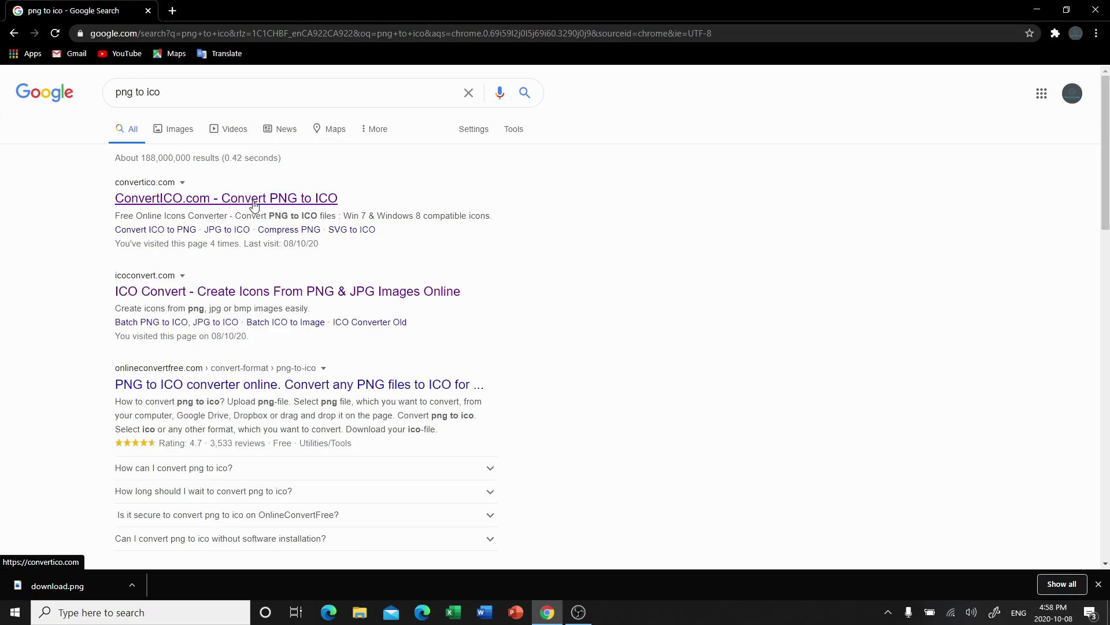
Step: Convert download.png on ConvertICO.com and download the resulting download.ico
{"action": "left_click", "coordinate": [254, 200]}
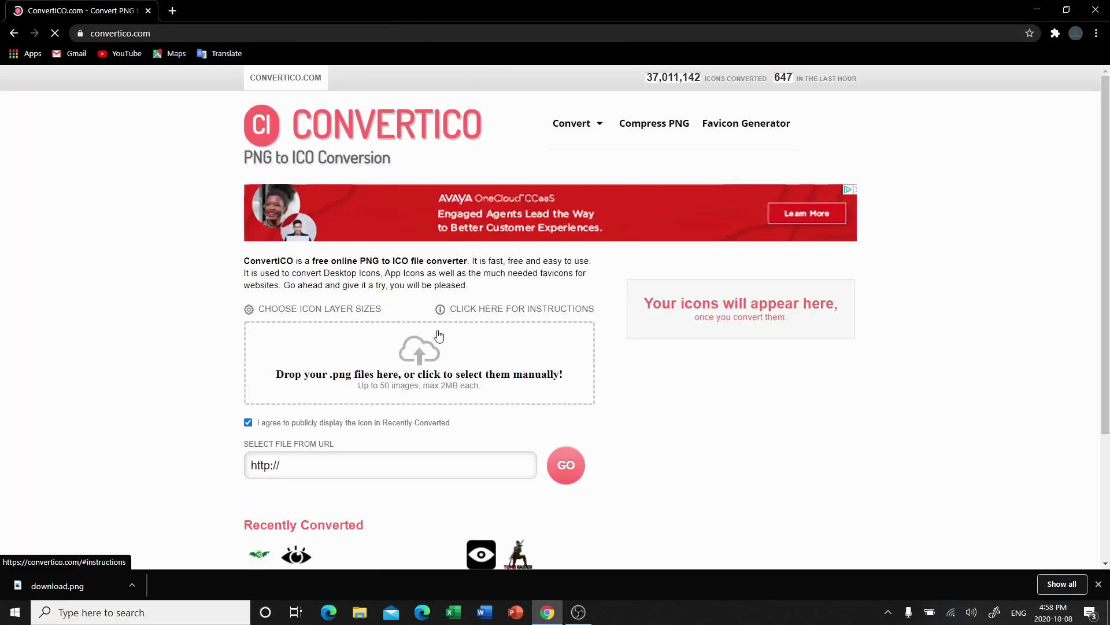
{"action": "left_click_drag", "start_coordinate": [99, 577], "coordinate": [393, 359]}
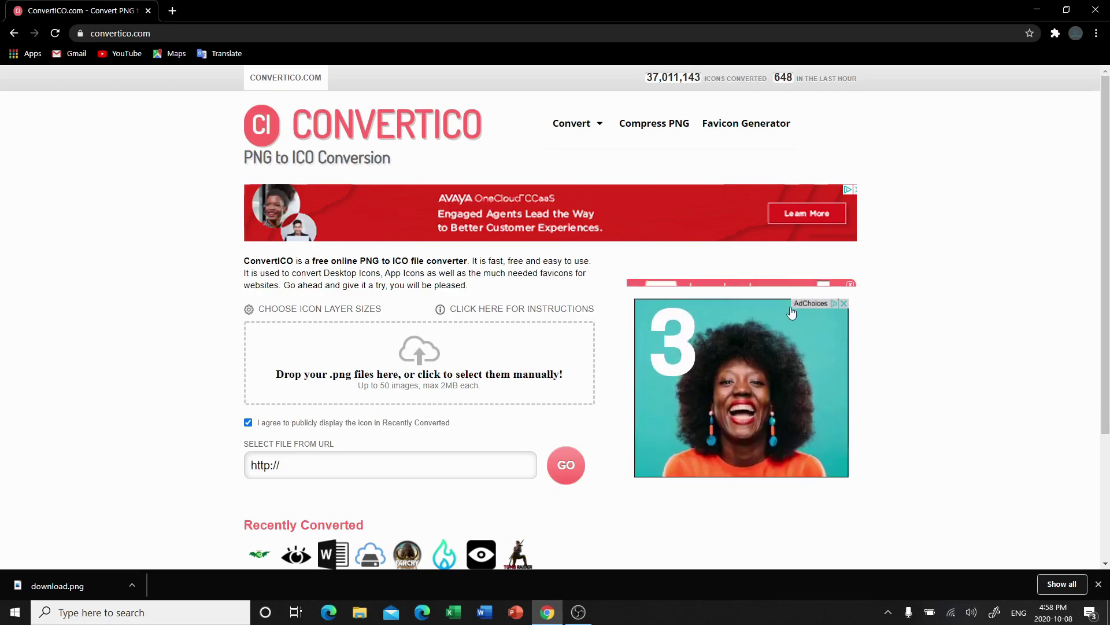
{"action": "left_click", "coordinate": [843, 306]}
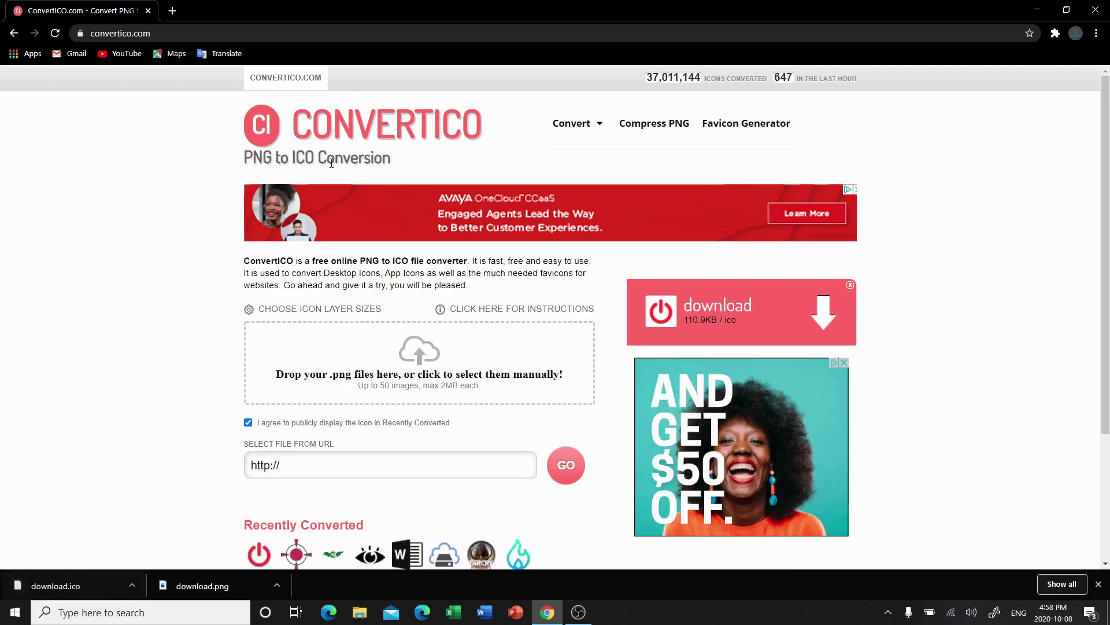
Step: Drop download.ico onto the desktop beside the Shutdown shortcut and bring up the shortcut's menu
{"action": "left_click", "coordinate": [1107, 622]}
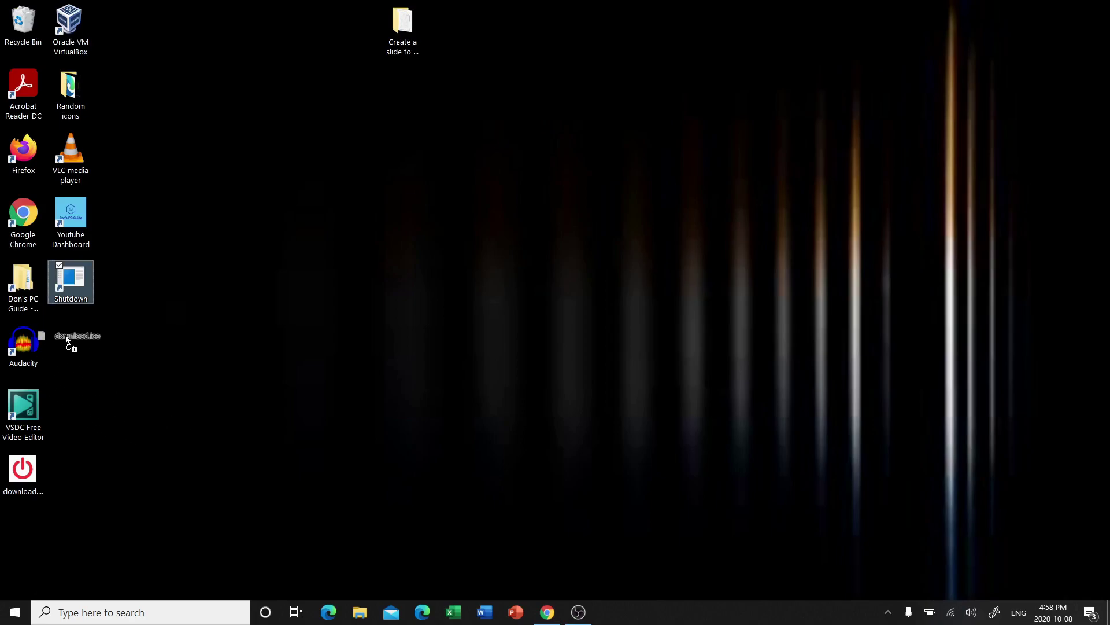
{"action": "left_click_drag", "start_coordinate": [67, 325], "coordinate": [67, 325]}
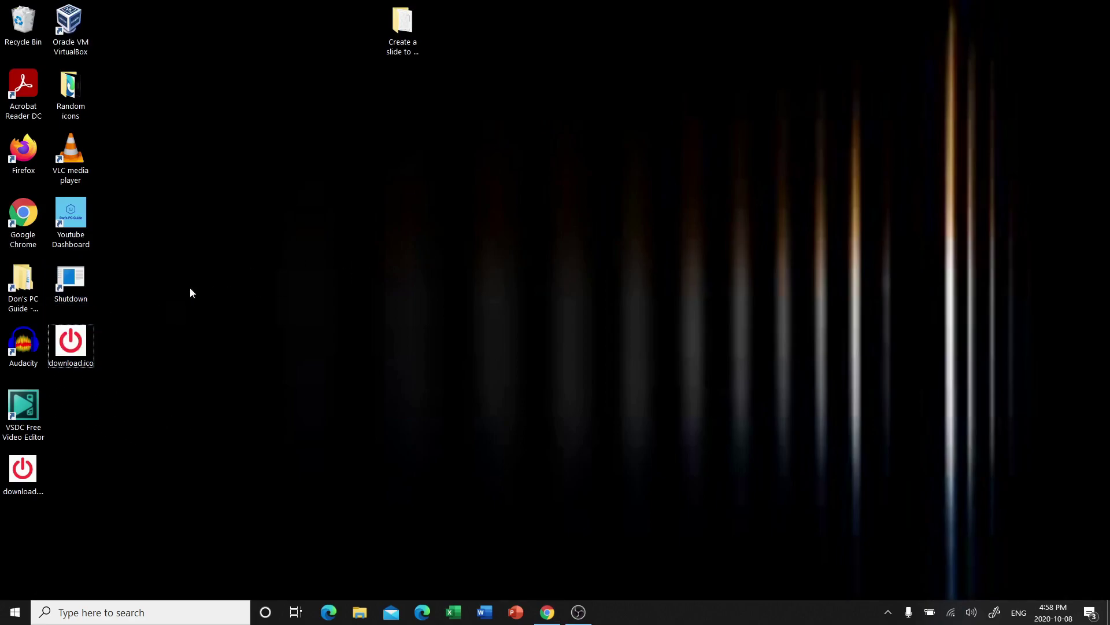
{"action": "right_click", "coordinate": [64, 290]}
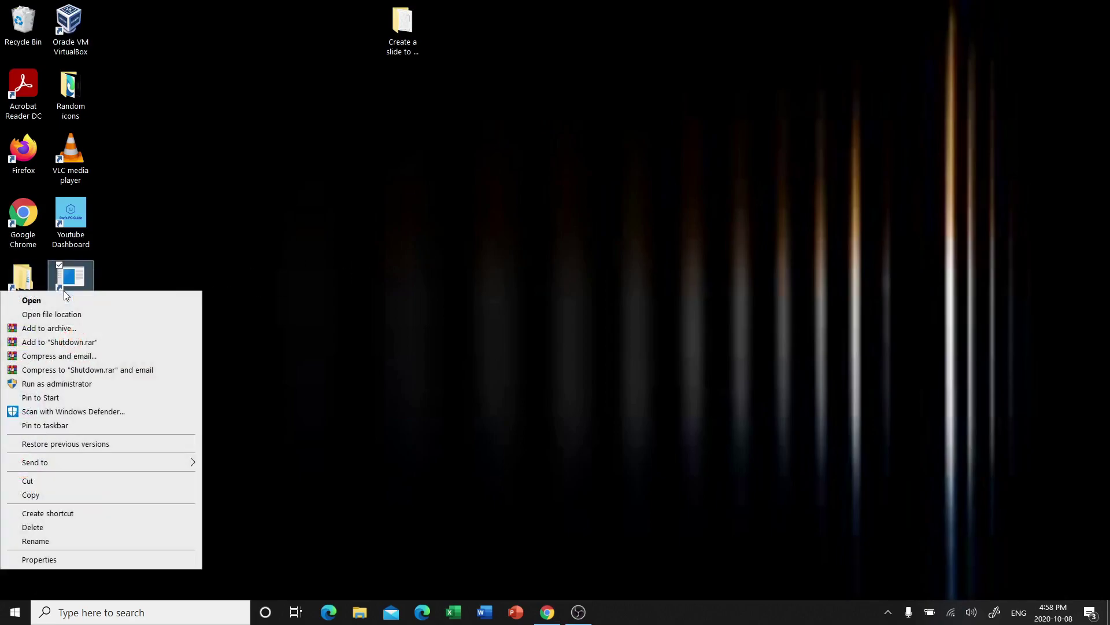
{"action": "left_click", "coordinate": [386, 206]}
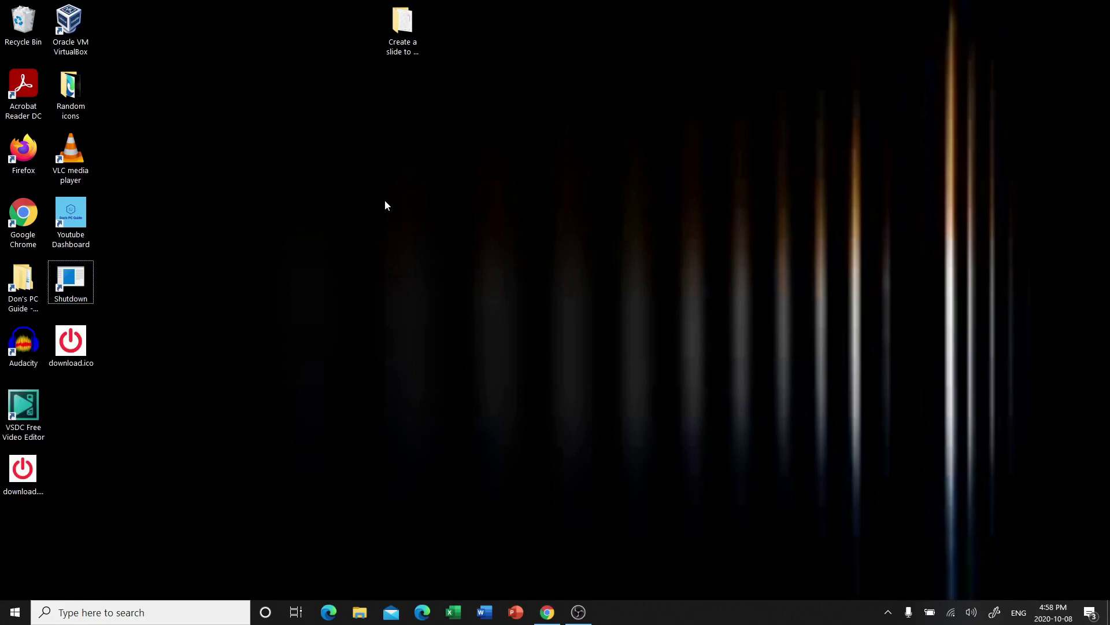
{"action": "right_click", "coordinate": [70, 280]}
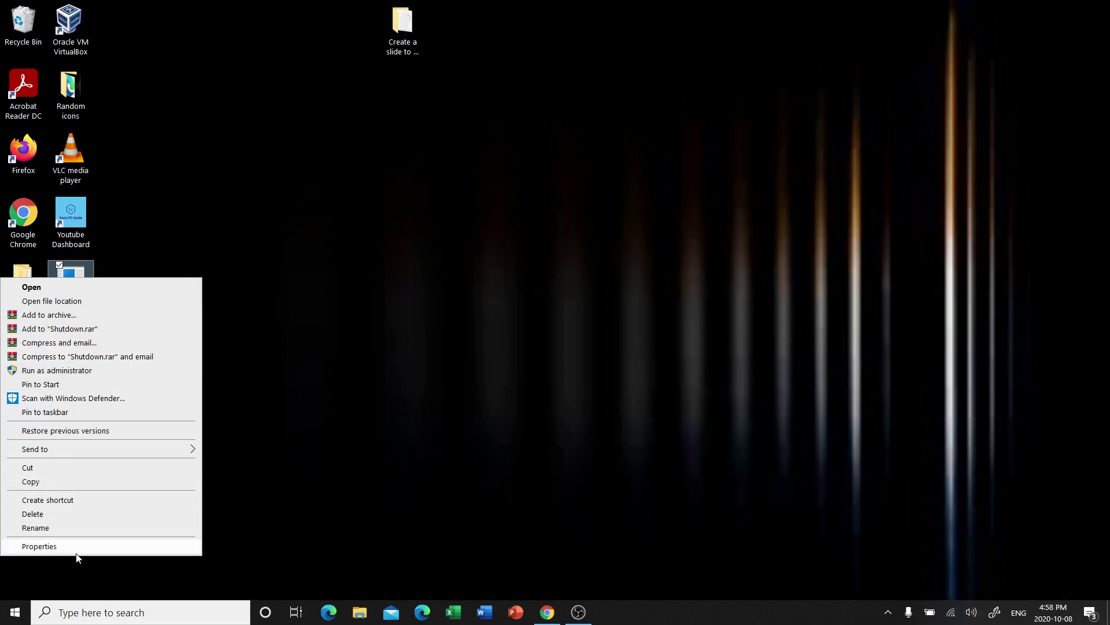
Step: Open the Shutdown shortcut's Properties and its Change Icon dialog, dismissing the no-icons warning
{"action": "left_click", "coordinate": [40, 546]}
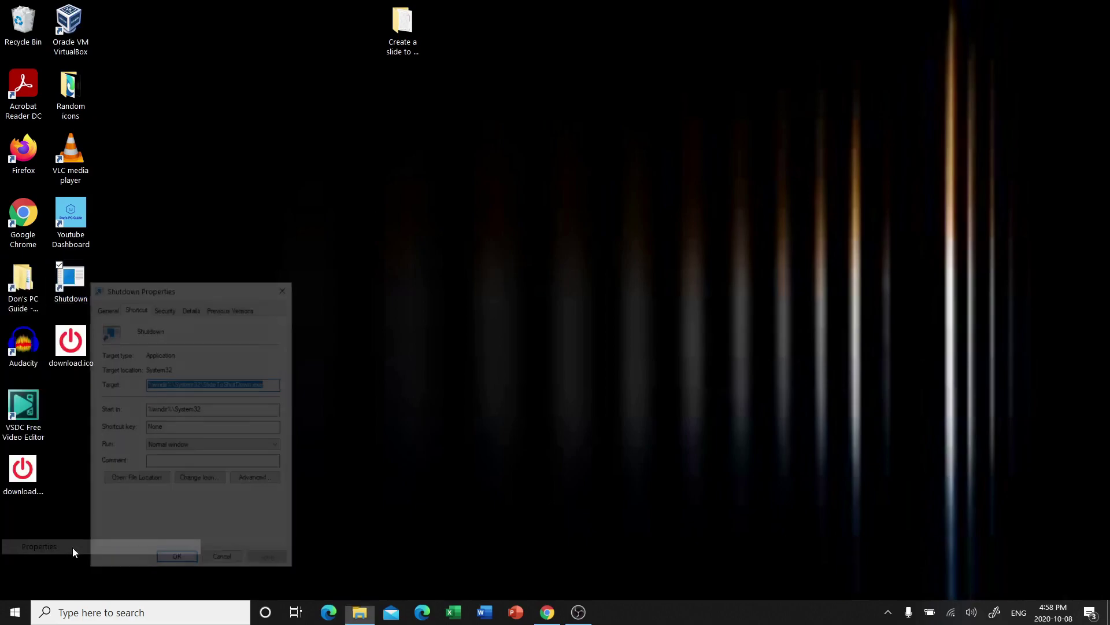
{"action": "left_click", "coordinate": [108, 308]}
{"action": "left_click", "coordinate": [128, 309]}
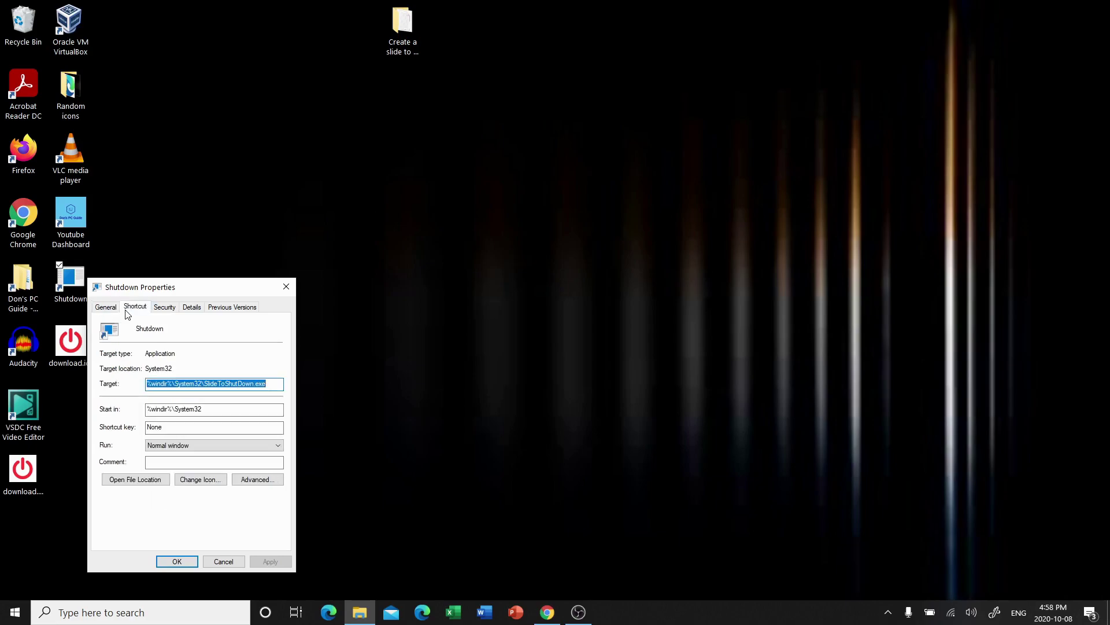
{"action": "left_click", "coordinate": [201, 482]}
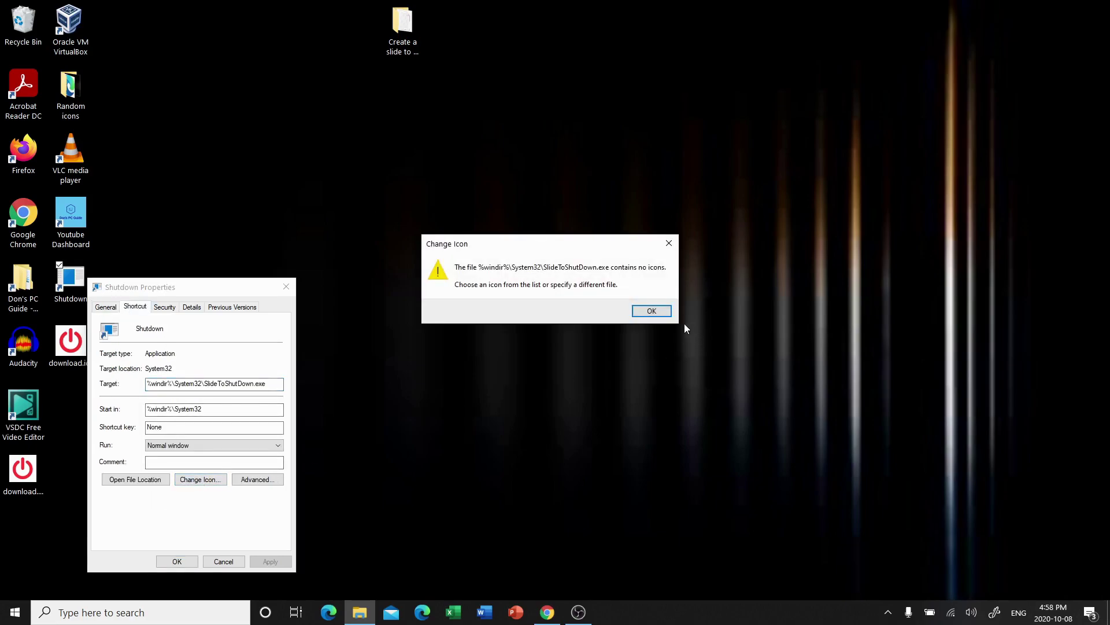
{"action": "left_click", "coordinate": [652, 311]}
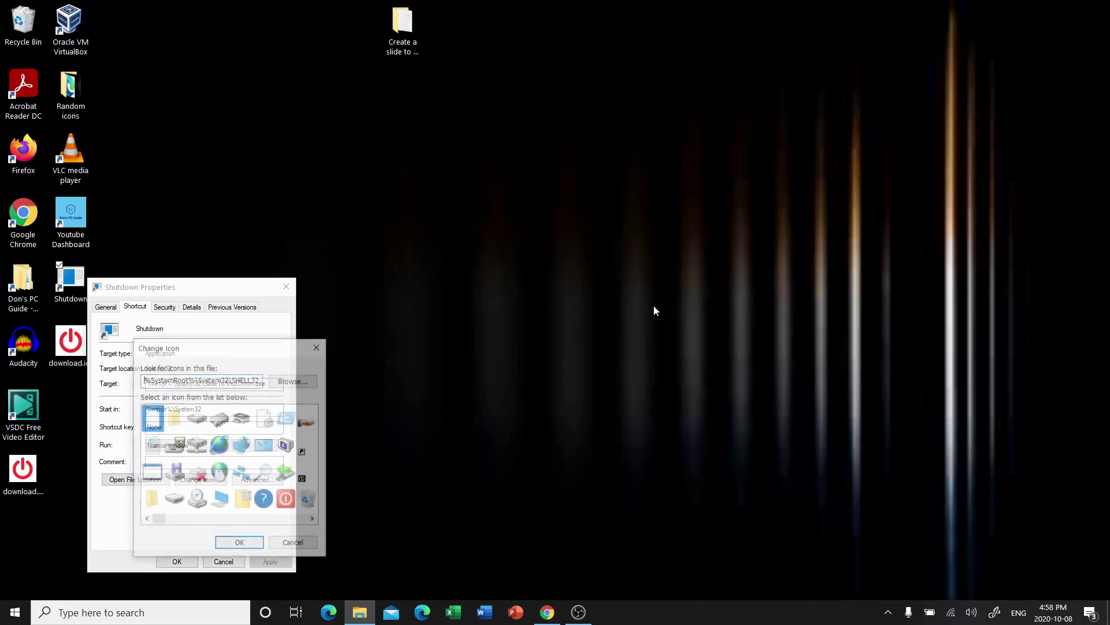
Step: Browse the Desktop folder and choose download.ico as the icon file
{"action": "left_click", "coordinate": [299, 382]}
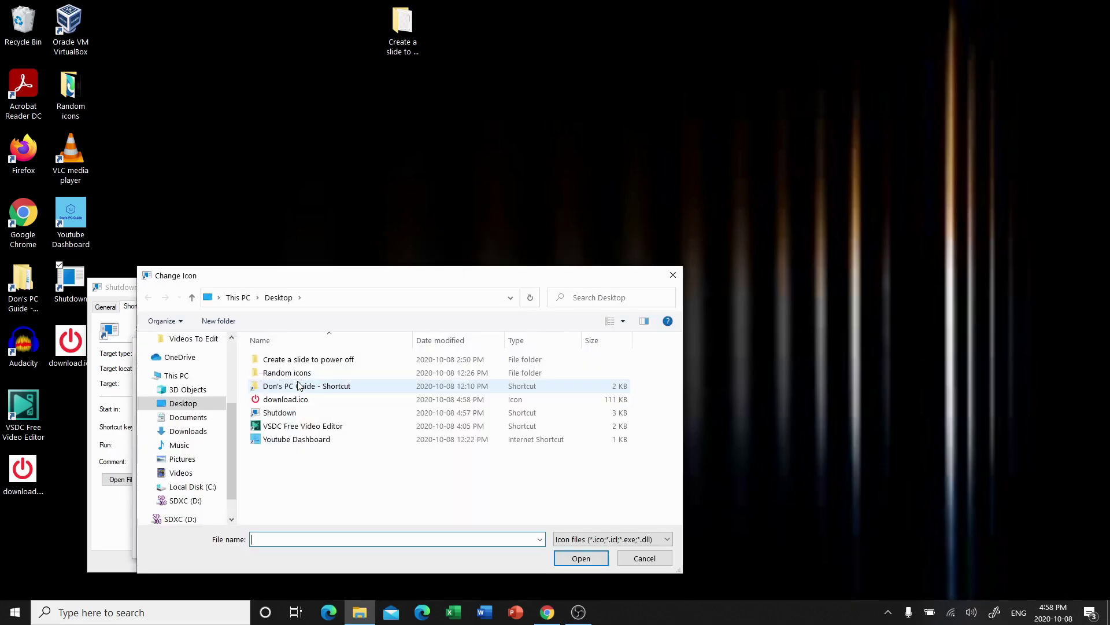
{"action": "left_click", "coordinate": [315, 401]}
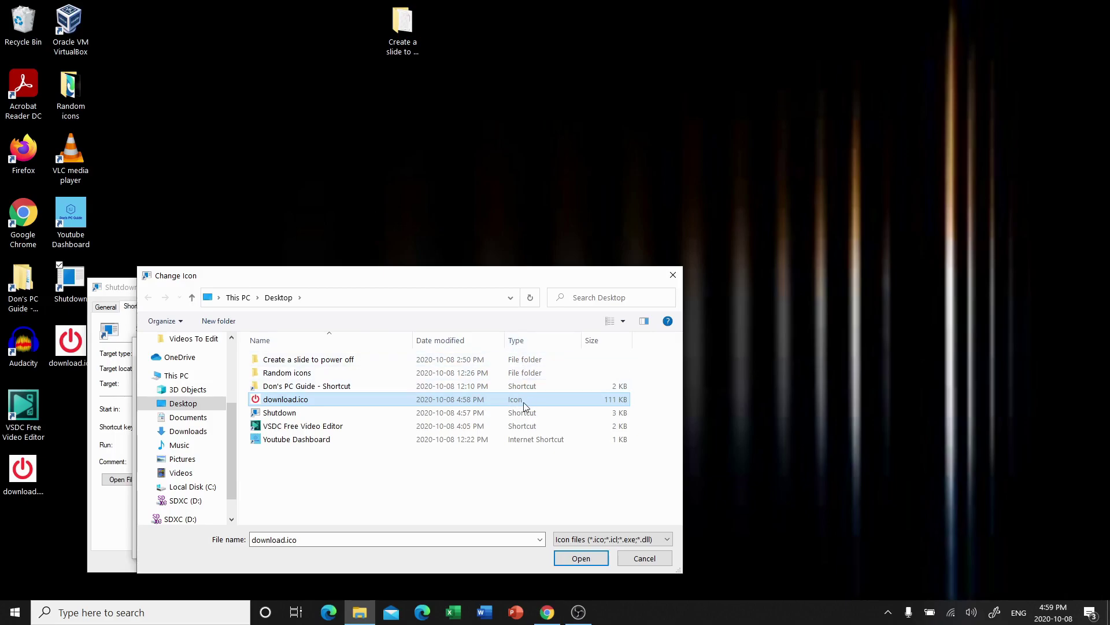
Step: Choose the red power icon from download.ico, assign Ctrl + Alt + S as the hotkey, and apply
{"action": "left_click", "coordinate": [574, 560]}
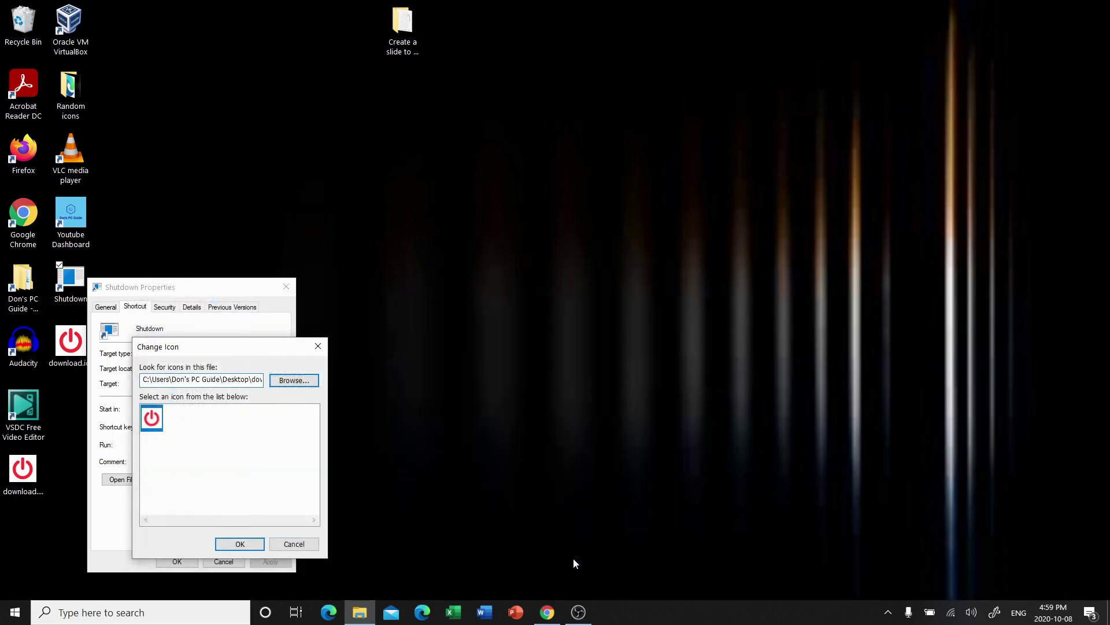
{"action": "left_click", "coordinate": [241, 544]}
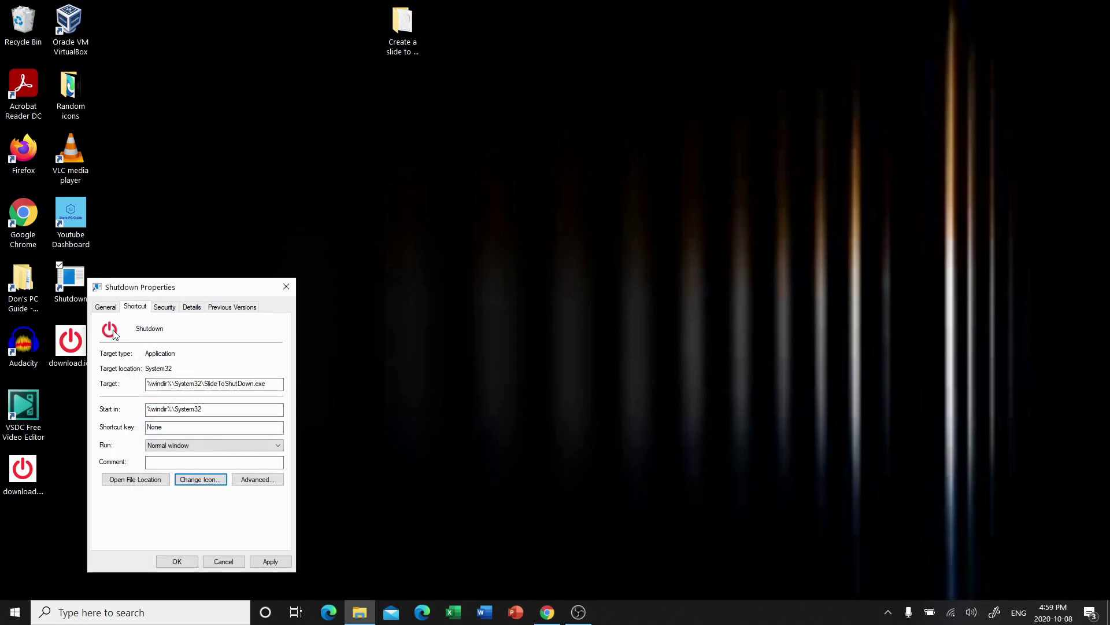
{"action": "left_click", "coordinate": [200, 431]}
{"action": "key", "text": "ctrl+alt"}
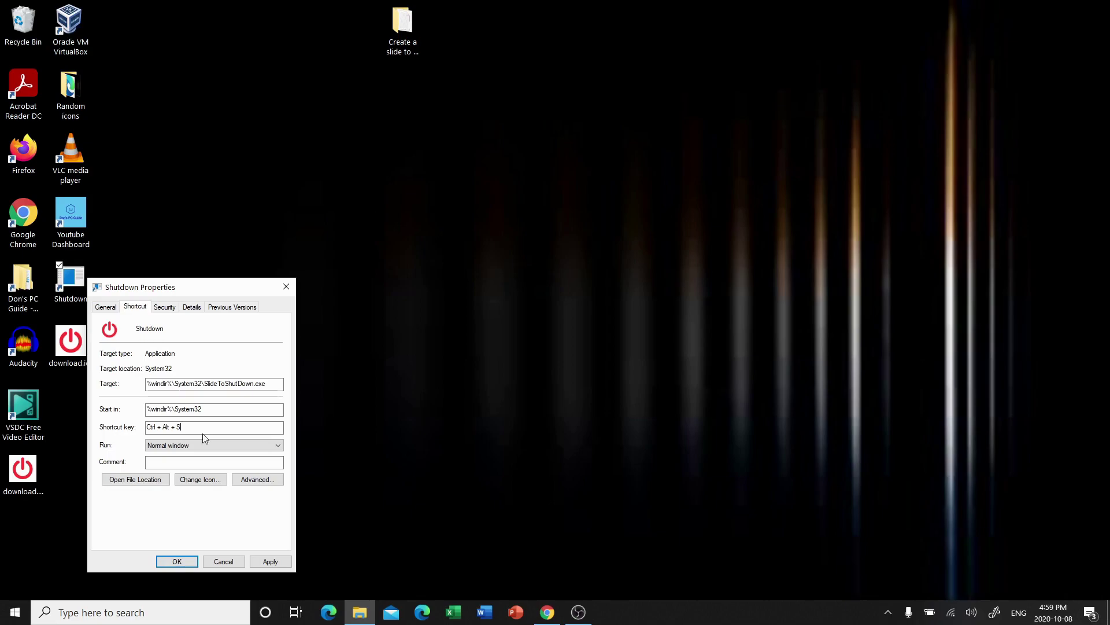
{"action": "left_click", "coordinate": [271, 562]}
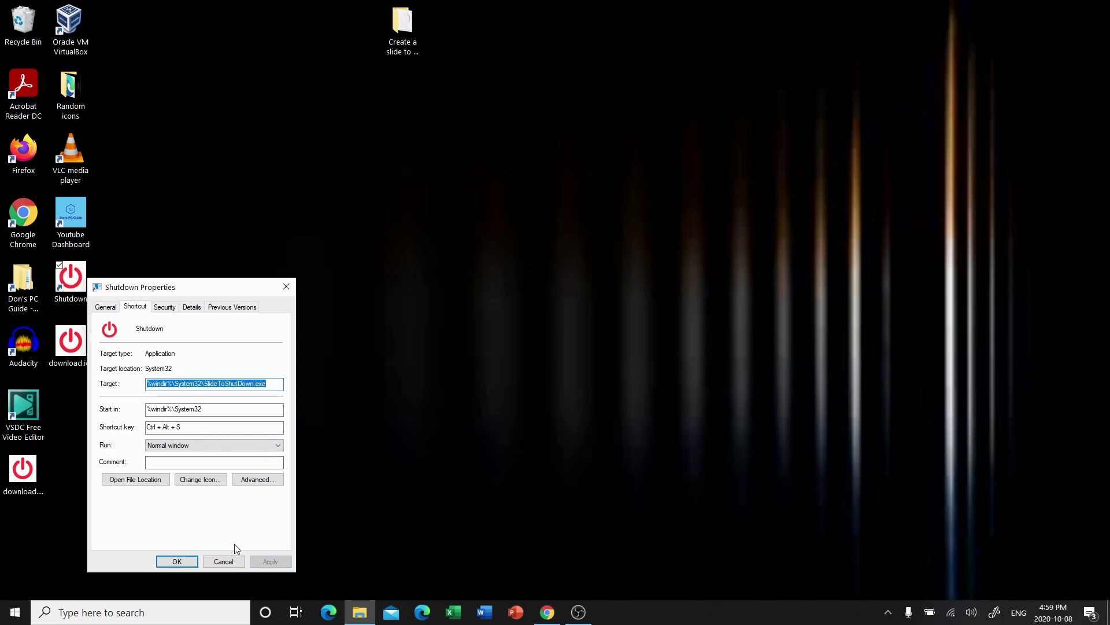
Step: Close the properties, then launch slide-to-shut-down from the Shutdown shortcut and again with the hotkey
{"action": "left_click", "coordinate": [177, 561]}
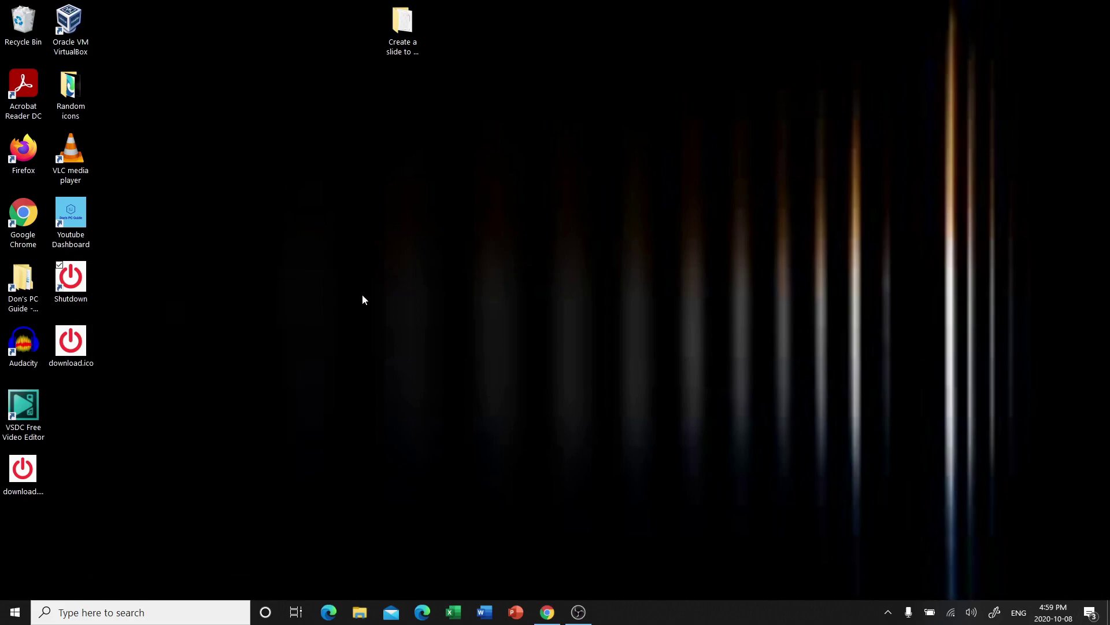
{"action": "double_click", "coordinate": [78, 294]}
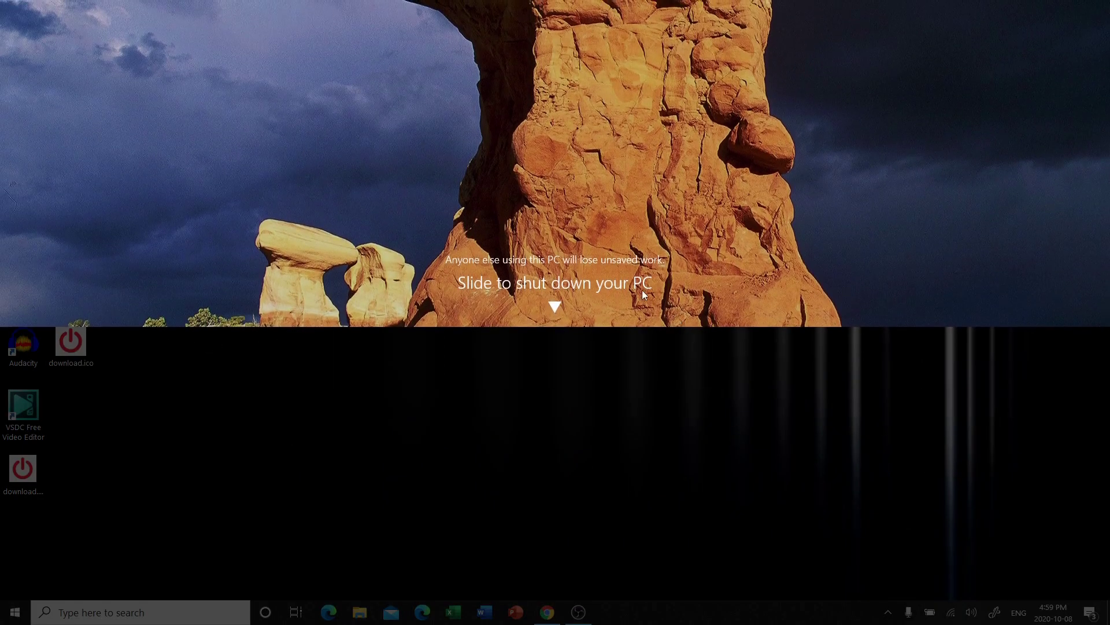
{"action": "left_click_drag", "start_coordinate": [642, 289], "coordinate": [648, 5]}
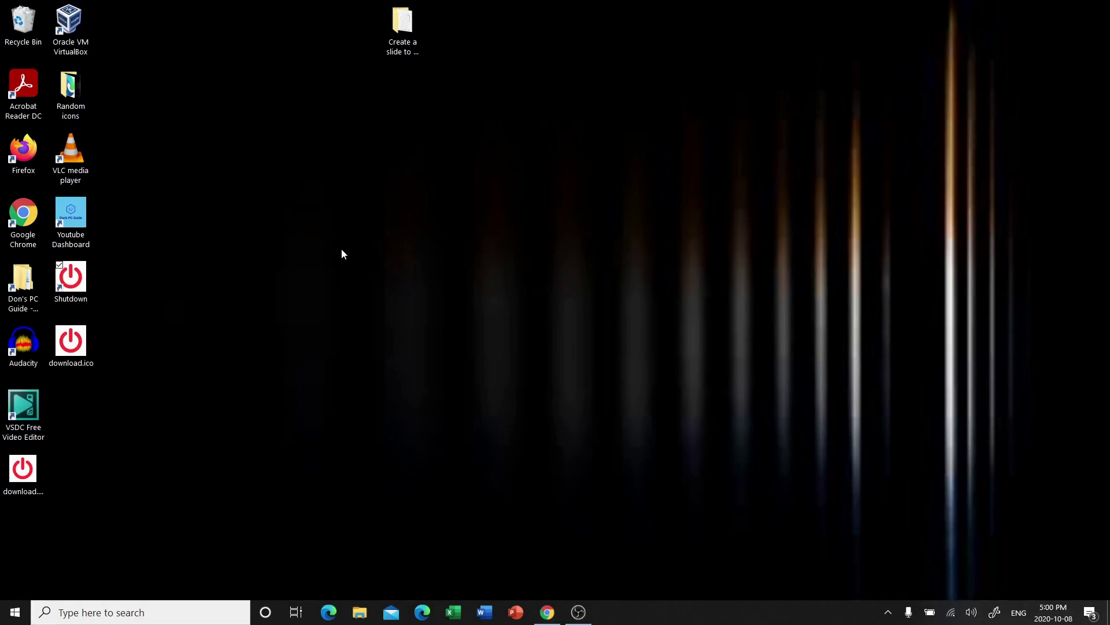
{"action": "key", "text": "Return"}
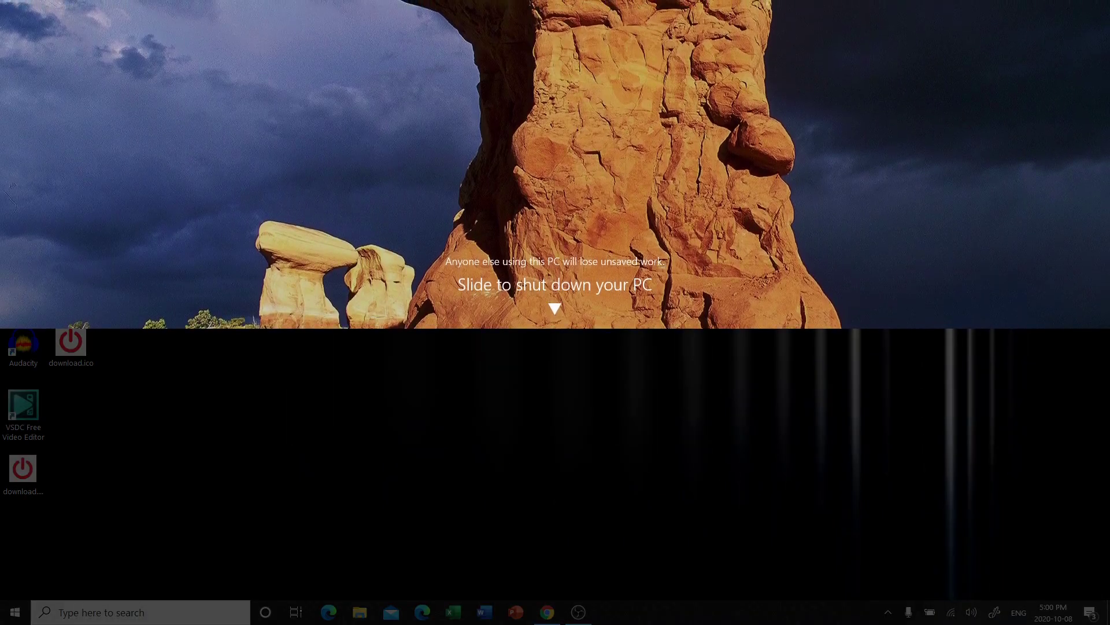